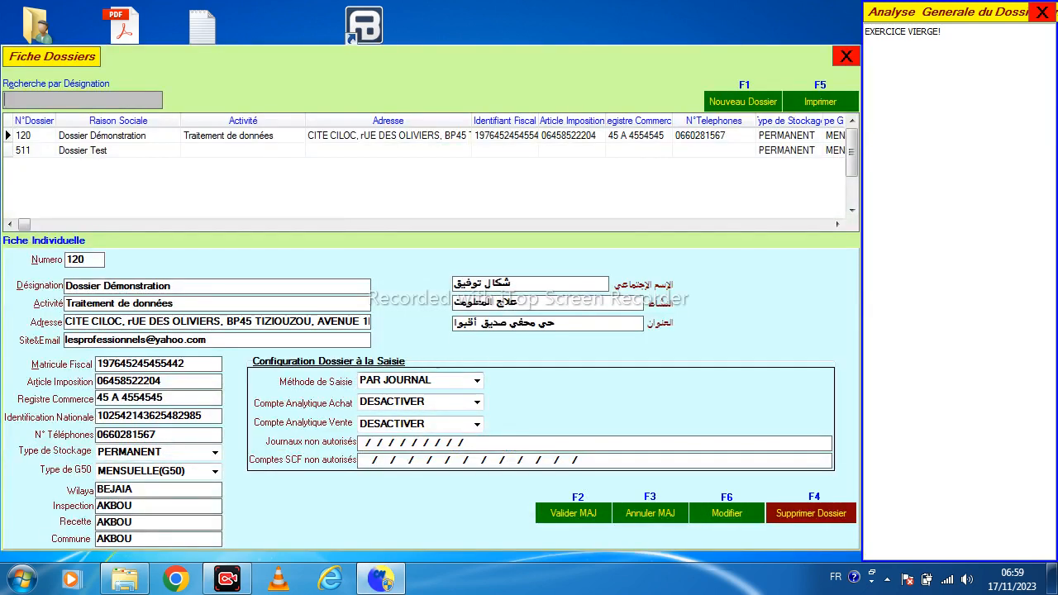
Step: Set the Dossier Démonstration's entry method (Méthode de Saisie) to PAR PIECE and save the record
{"action": "left_click", "coordinate": [477, 381]}
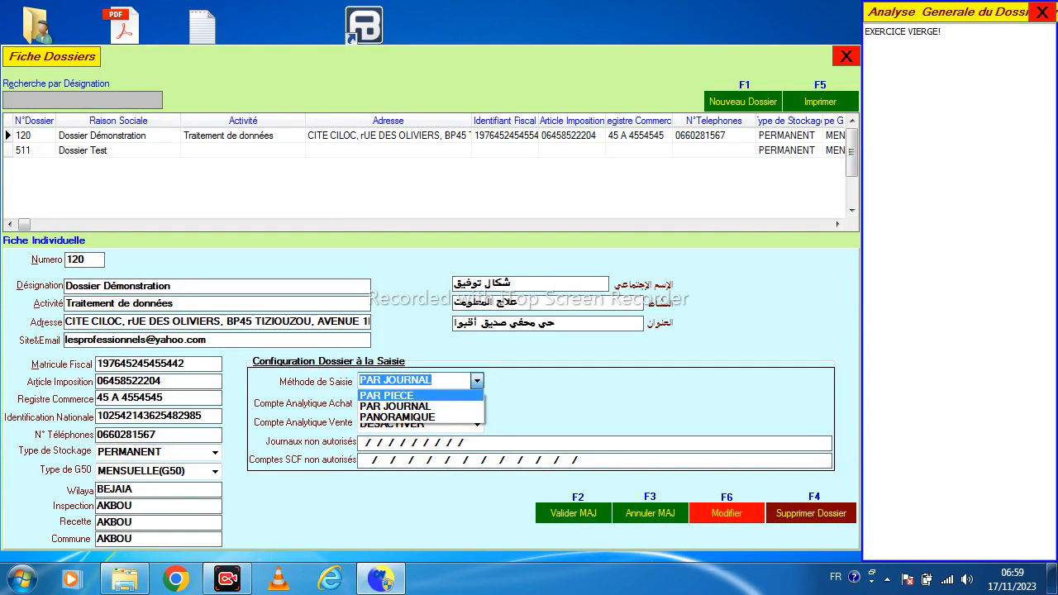
{"action": "key", "text": "Escape"}
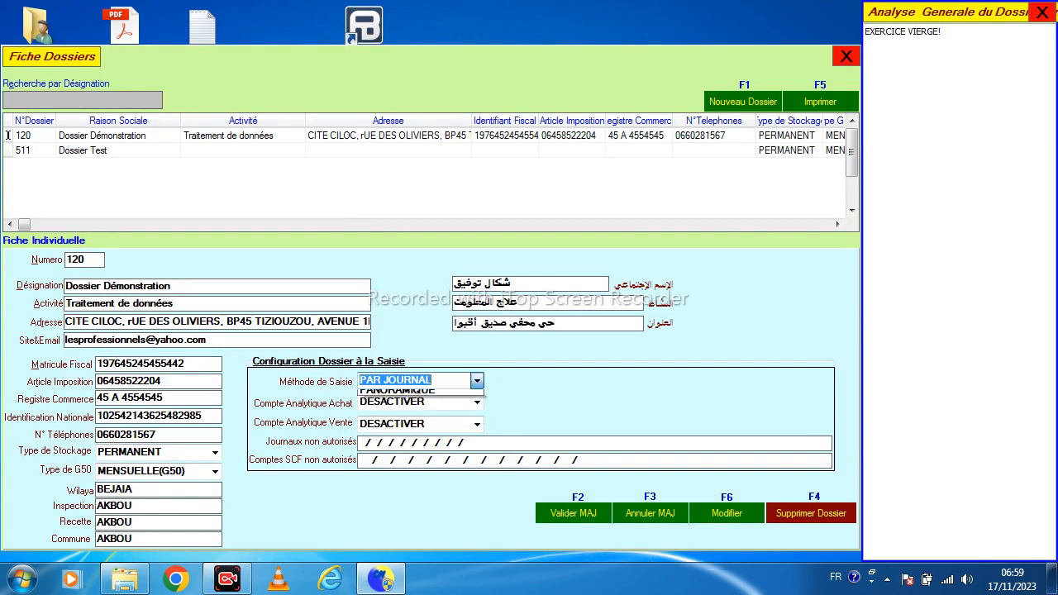
{"action": "key", "text": "alt+Down"}
{"action": "key", "text": "Up"}
{"action": "key", "text": "Return"}
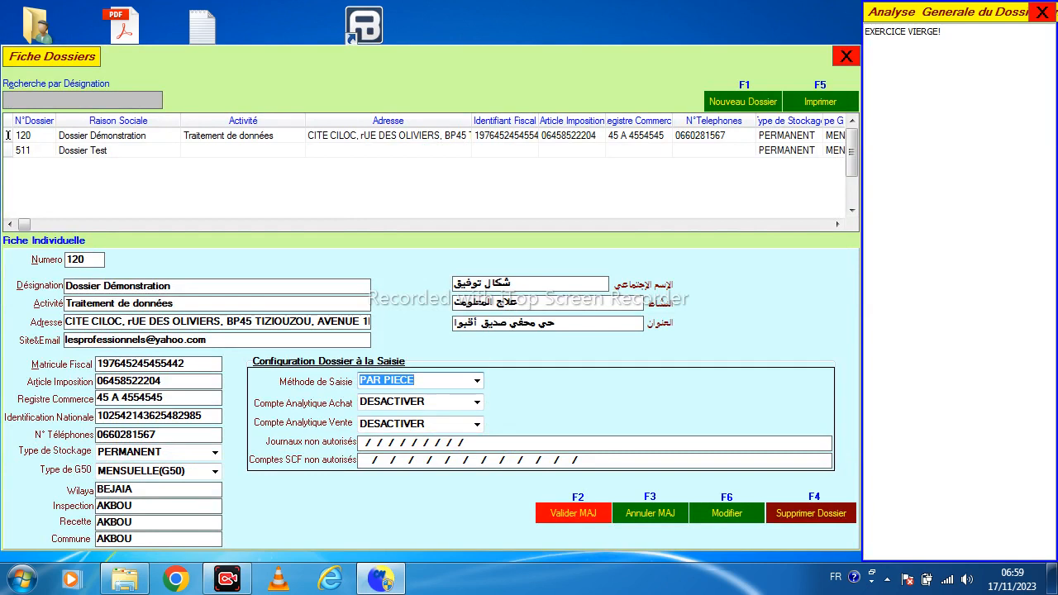
{"action": "key", "text": "F2"}
{"action": "key", "text": "Return"}
Step: Open the Dossier Démonstration's general accounting entry sheet and choose JANVIER as the month
{"action": "double_click", "coordinate": [389, 136]}
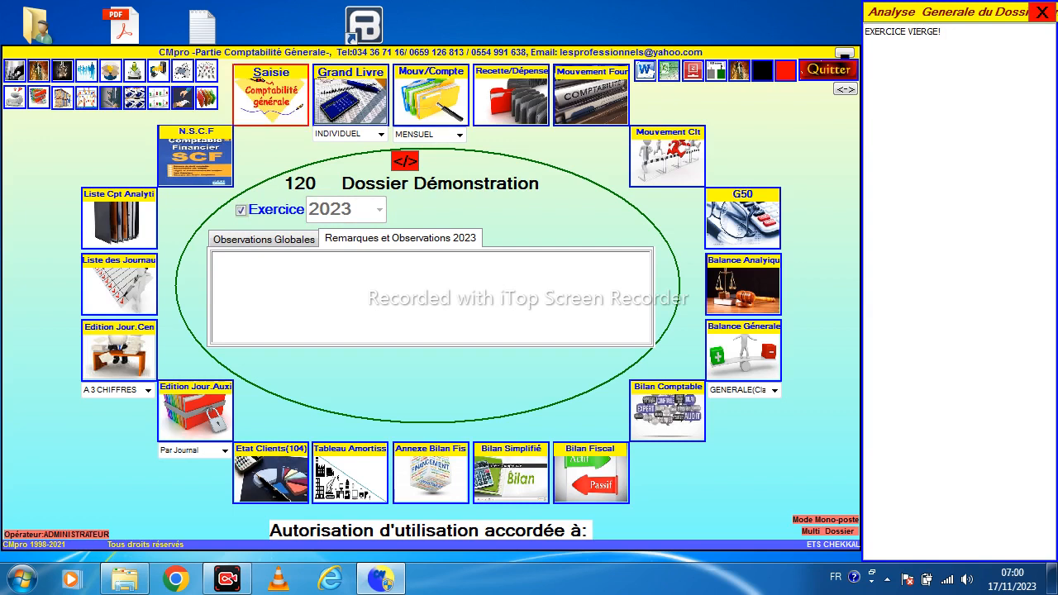
{"action": "left_click", "coordinate": [267, 115]}
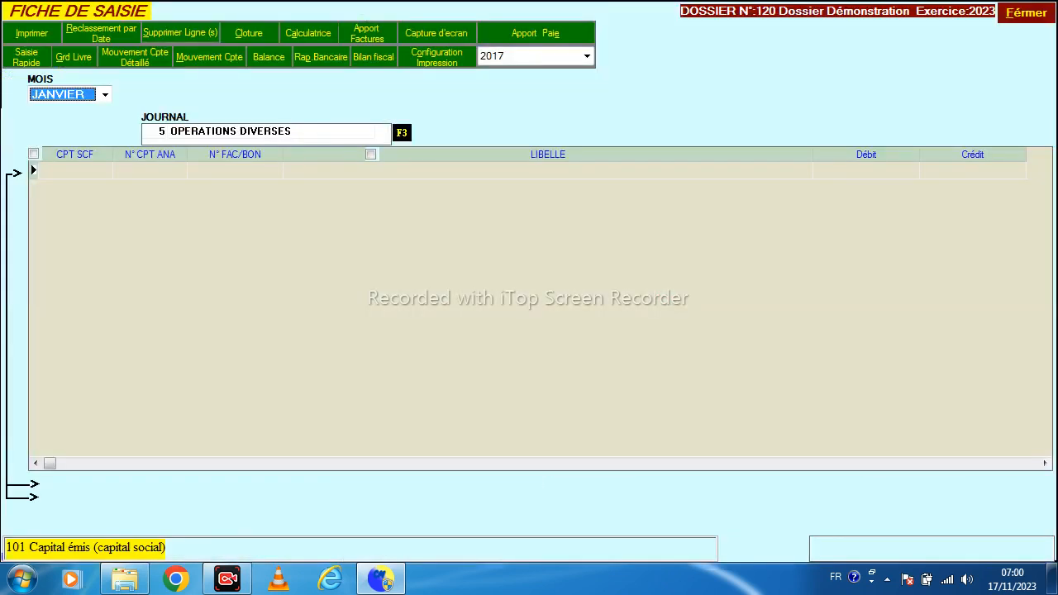
{"action": "key", "text": "Up"}
{"action": "key", "text": "Up"}
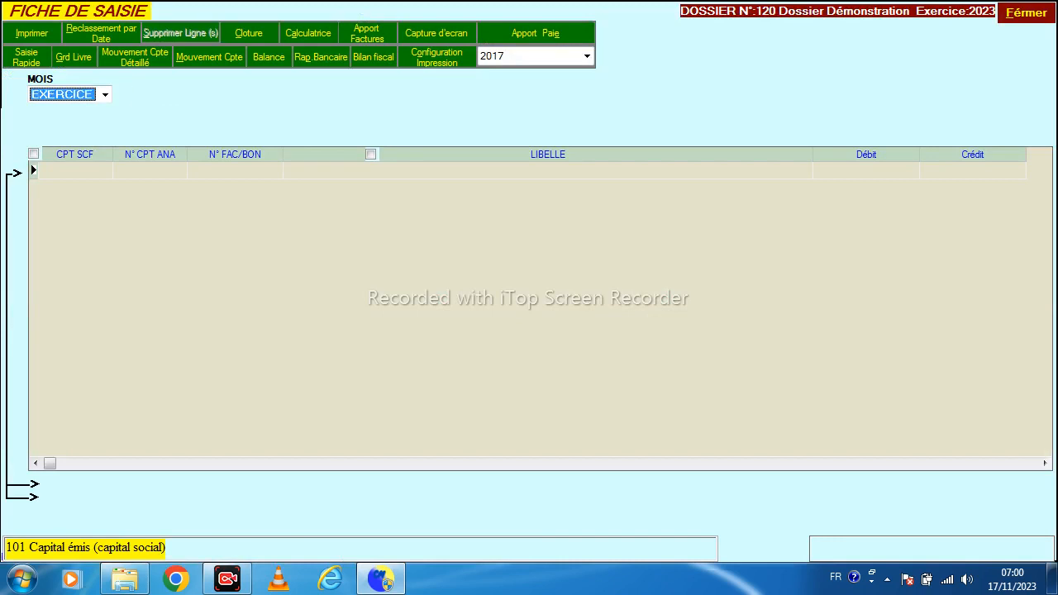
{"action": "key", "text": "alt+Down"}
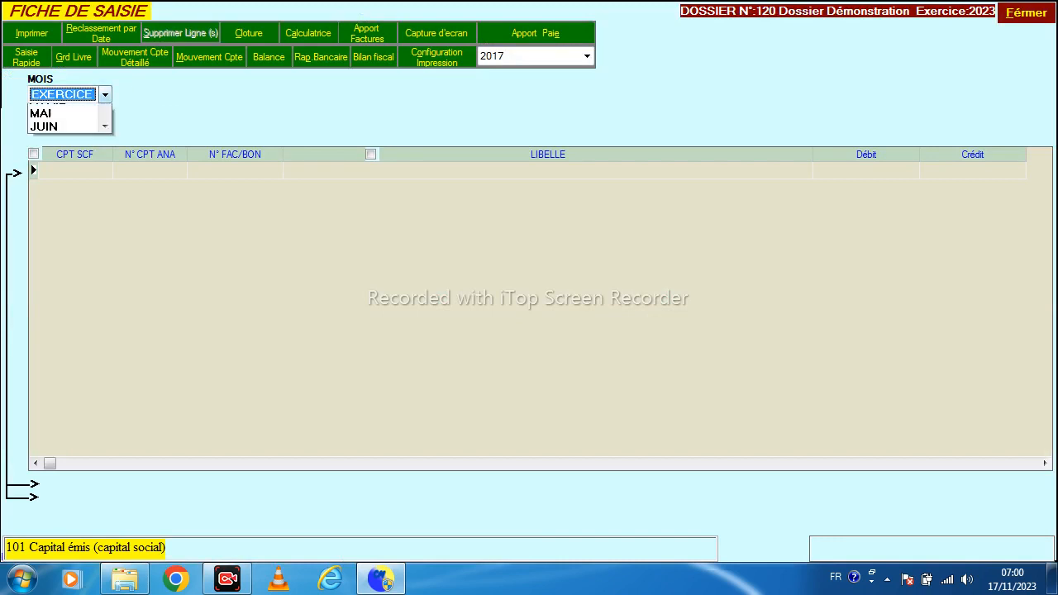
{"action": "key", "text": "Down"}
{"action": "key", "text": "Down"}
{"action": "key", "text": "Return"}
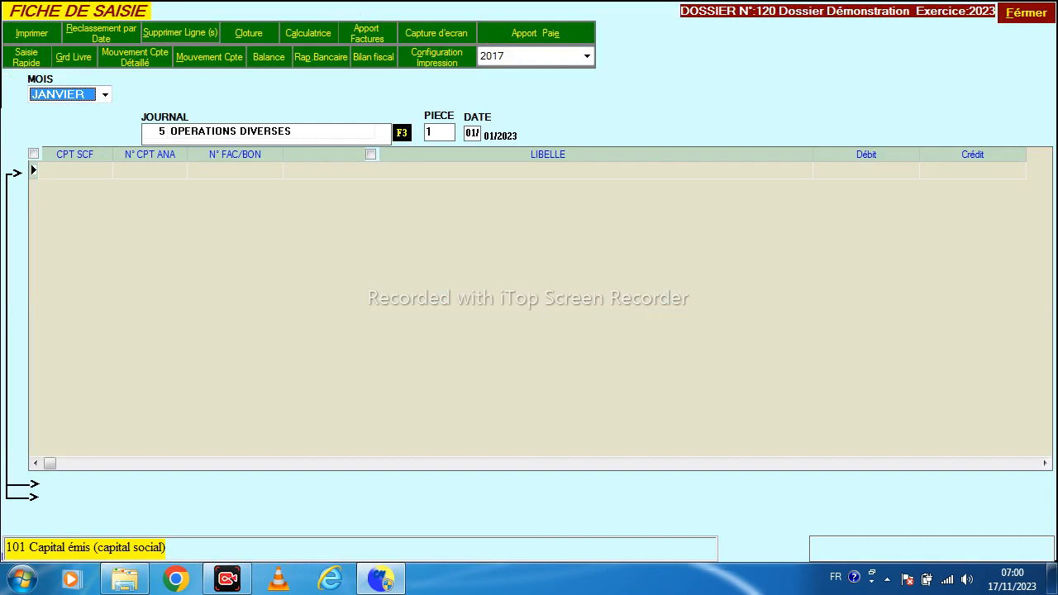
Step: Select journal 1 JOURNAL DES VENTES and date piece 1 as 02/01/2023
{"action": "key", "text": "Return"}
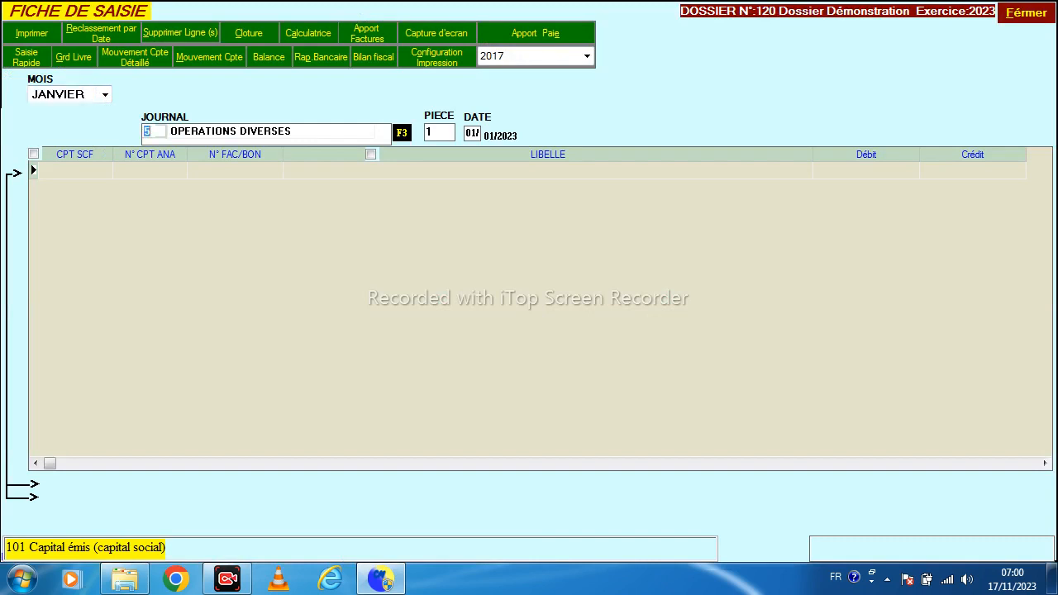
{"action": "key", "text": "Up"}
{"action": "key", "text": "Up"}
{"action": "key", "text": "Up"}
{"action": "key", "text": "Up"}
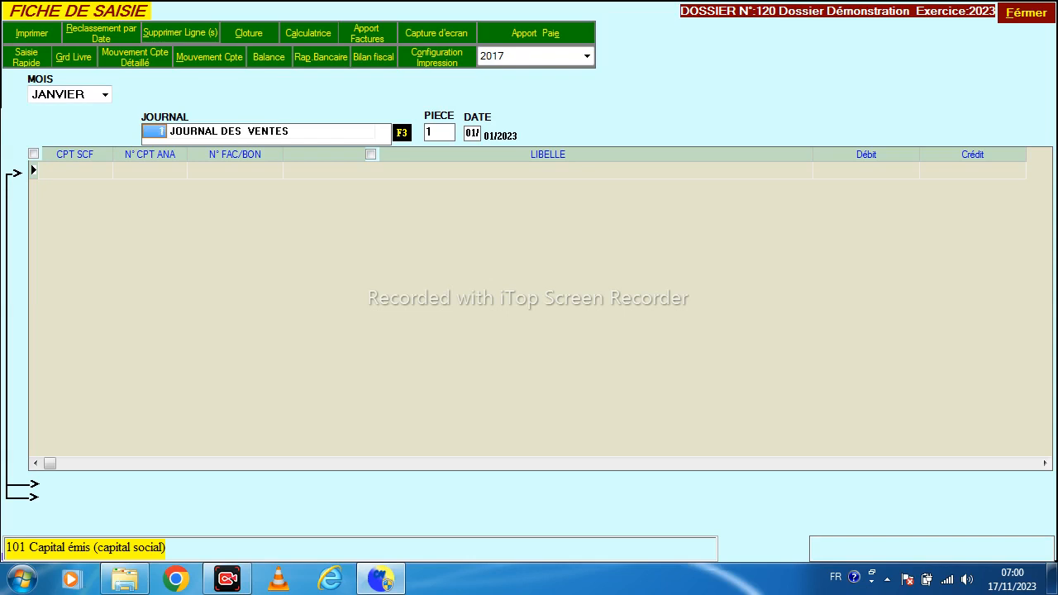
{"action": "key", "text": "Return"}
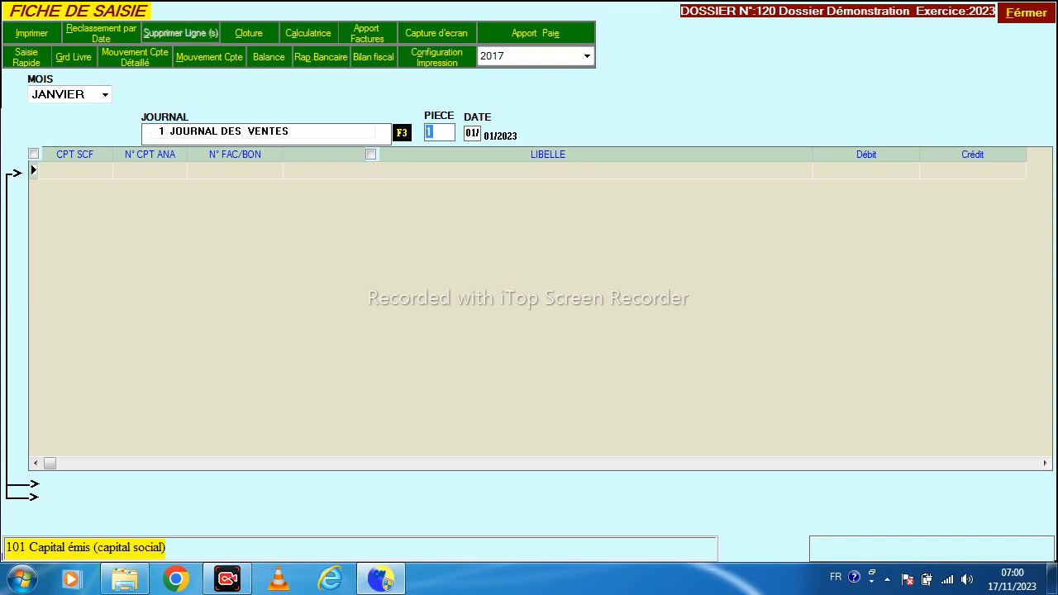
{"action": "key", "text": "Return"}
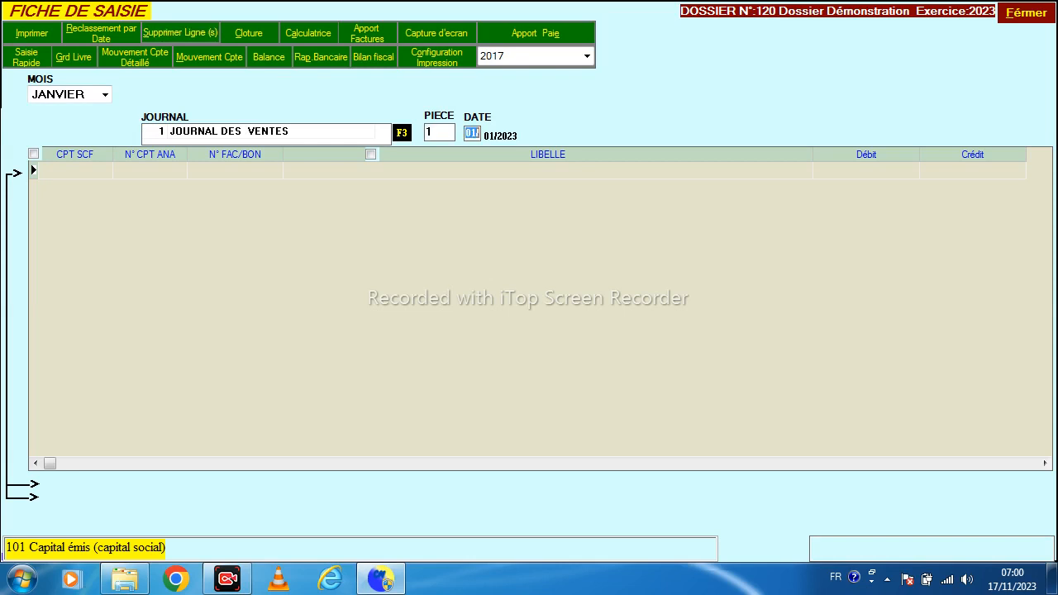
{"action": "type", "text": "02"}
{"action": "key", "text": "Return"}
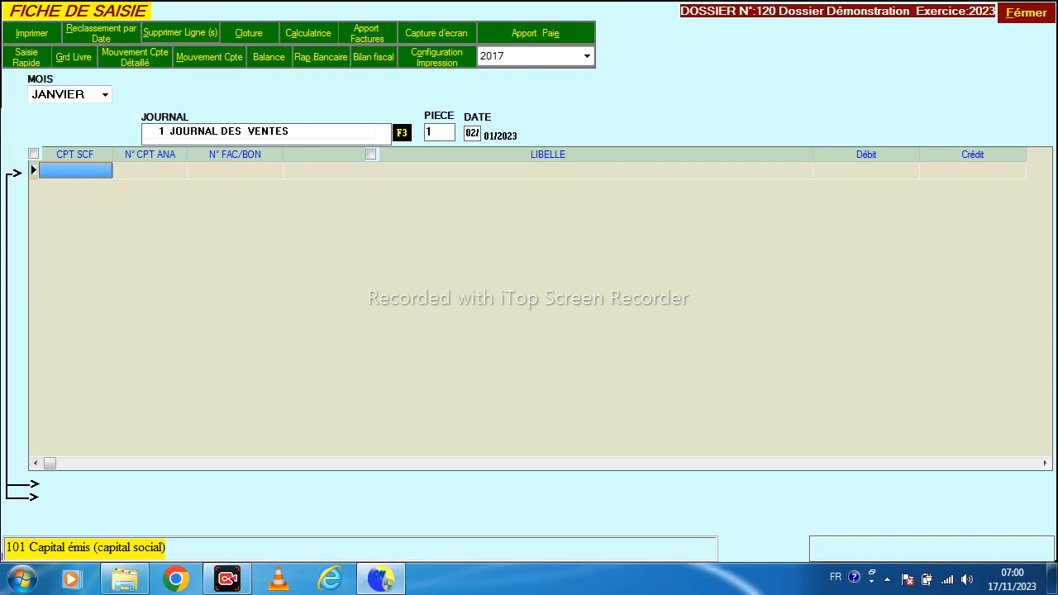
Step: Enter the first line of the piece on account 701 with a credit of 70000
{"action": "type", "text": "70"}
{"action": "key", "text": "Return"}
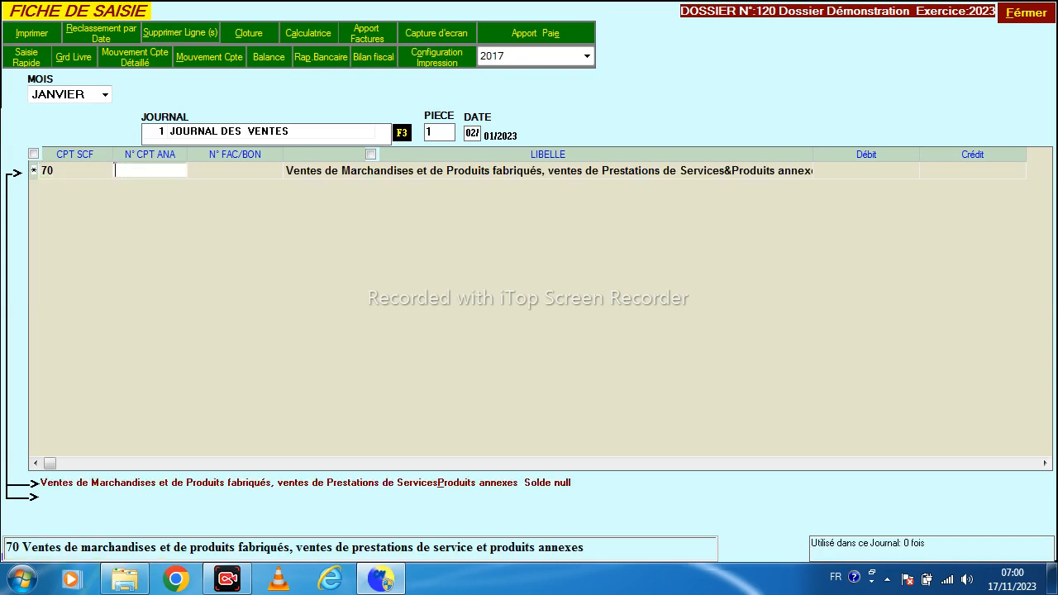
{"action": "left_click", "coordinate": [75, 170]}
{"action": "key", "text": "End"}
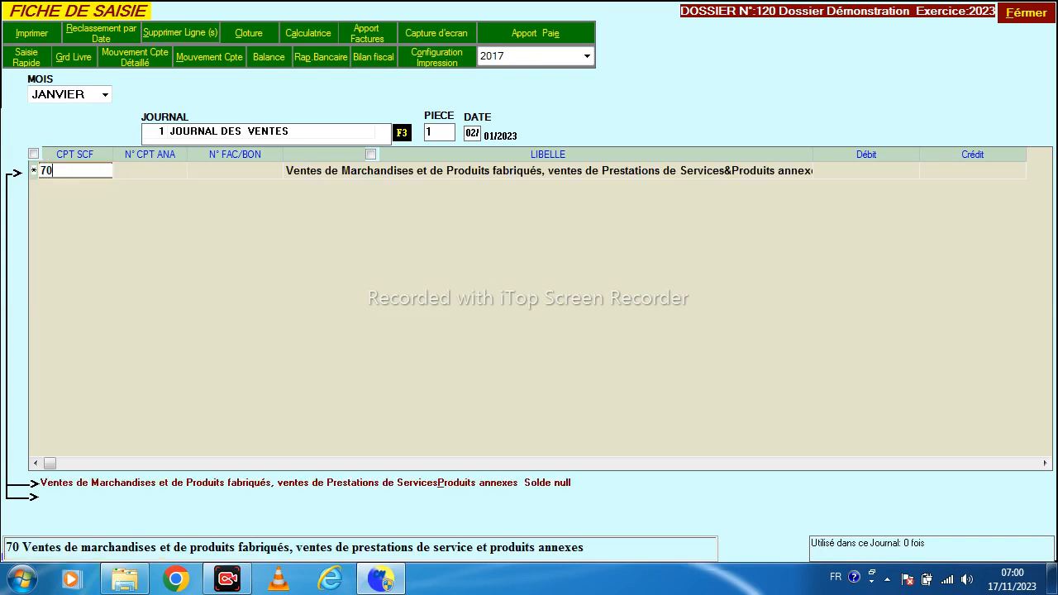
{"action": "type", "text": "1"}
{"action": "key", "text": "Return"}
{"action": "key", "text": "Return"}
{"action": "key", "text": "Return"}
{"action": "key", "text": "Return"}
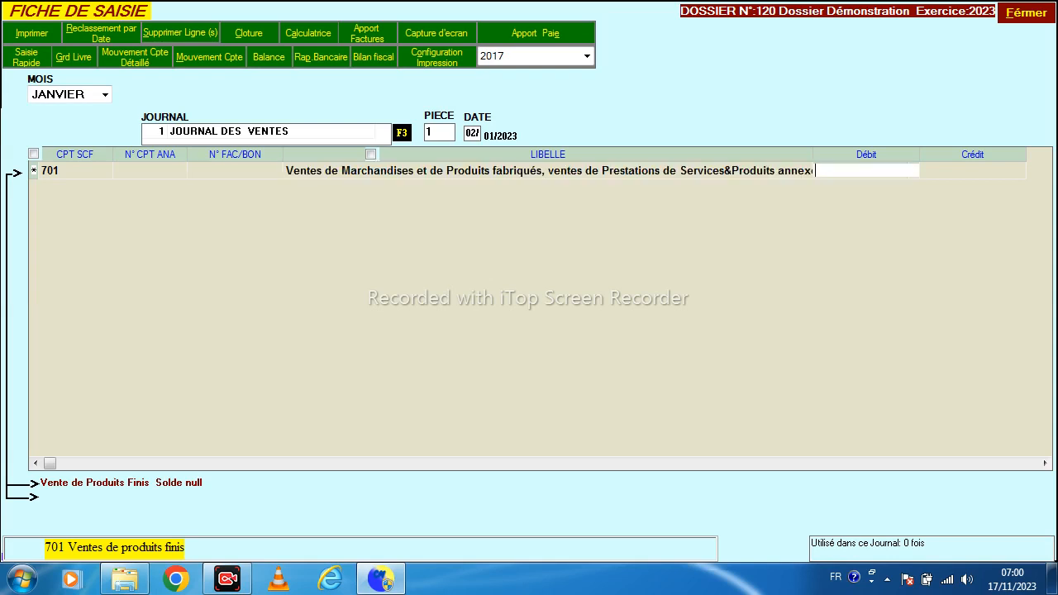
{"action": "key", "text": "Return"}
{"action": "type", "text": "70000"}
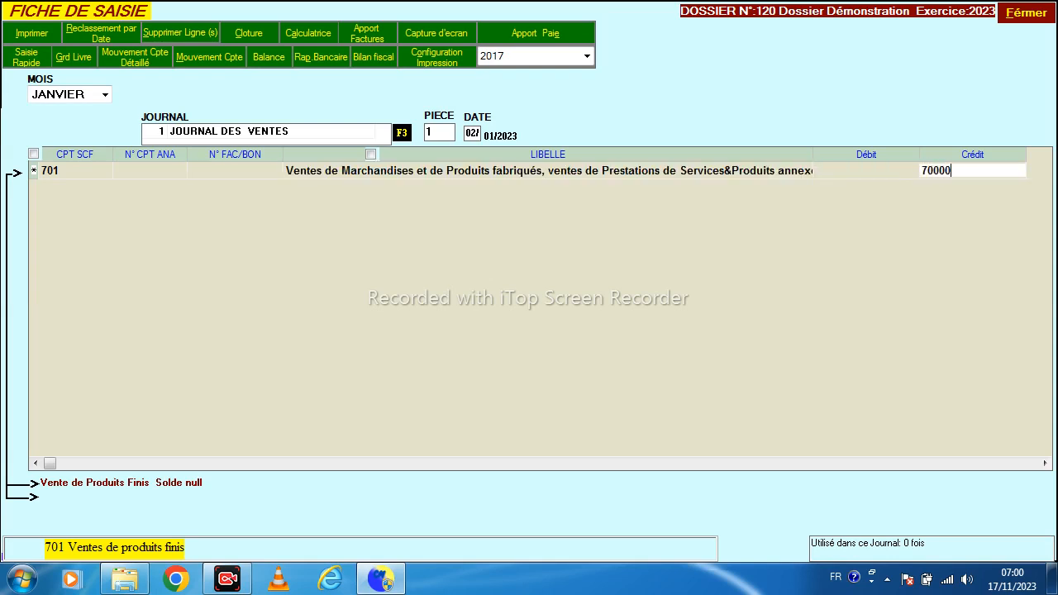
{"action": "key", "text": "Return"}
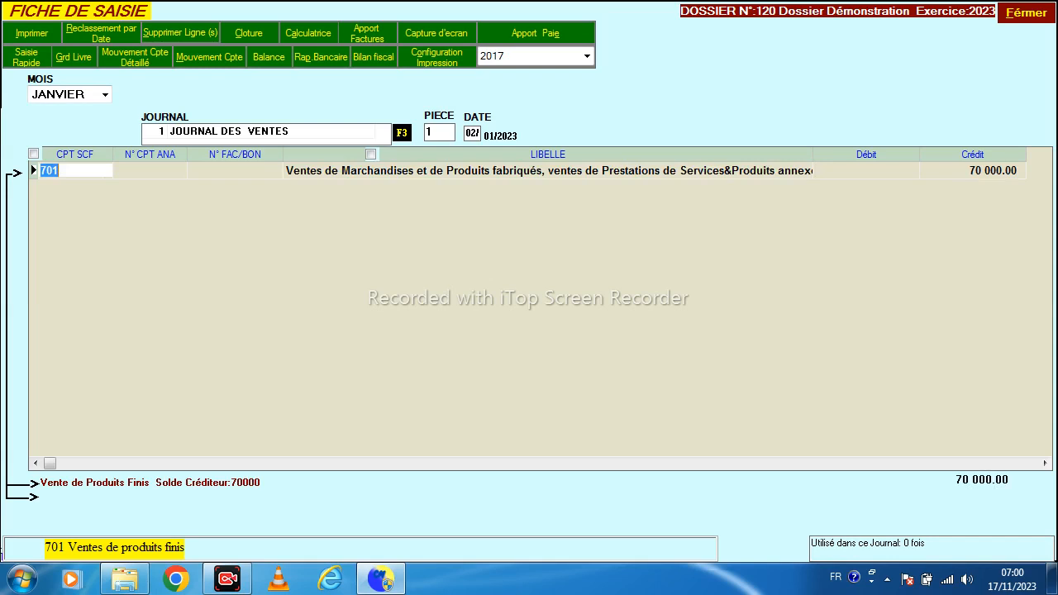
Step: Add a second line on account 4457 with a credit of 4000 and finish the piece
{"action": "key", "text": "Down"}
{"action": "type", "text": "4457"}
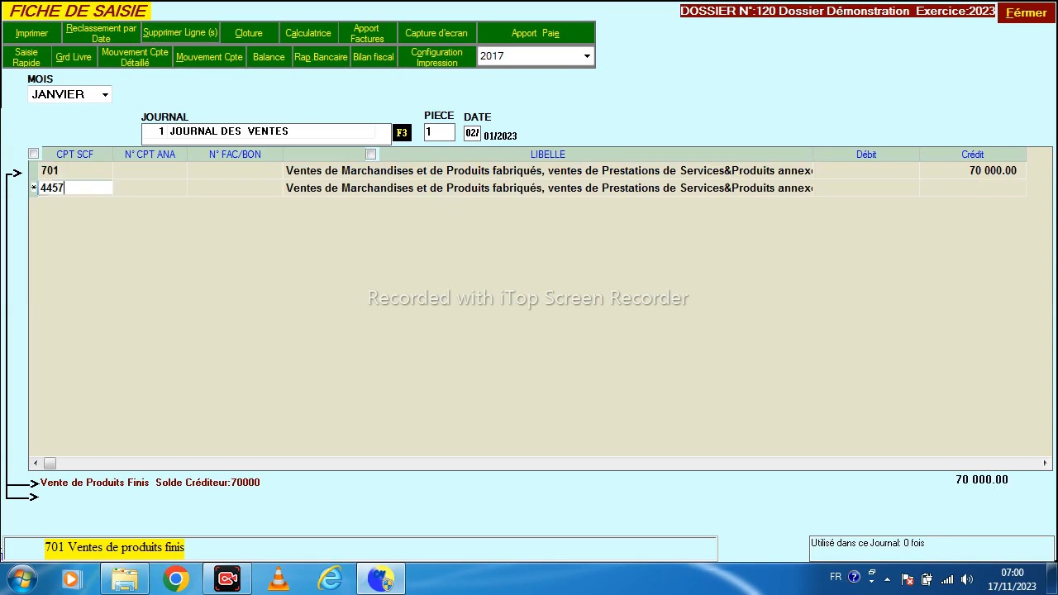
{"action": "key", "text": "Return"}
{"action": "key", "text": "Return"}
{"action": "key", "text": "Return"}
{"action": "key", "text": "Return"}
{"action": "key", "text": "Return"}
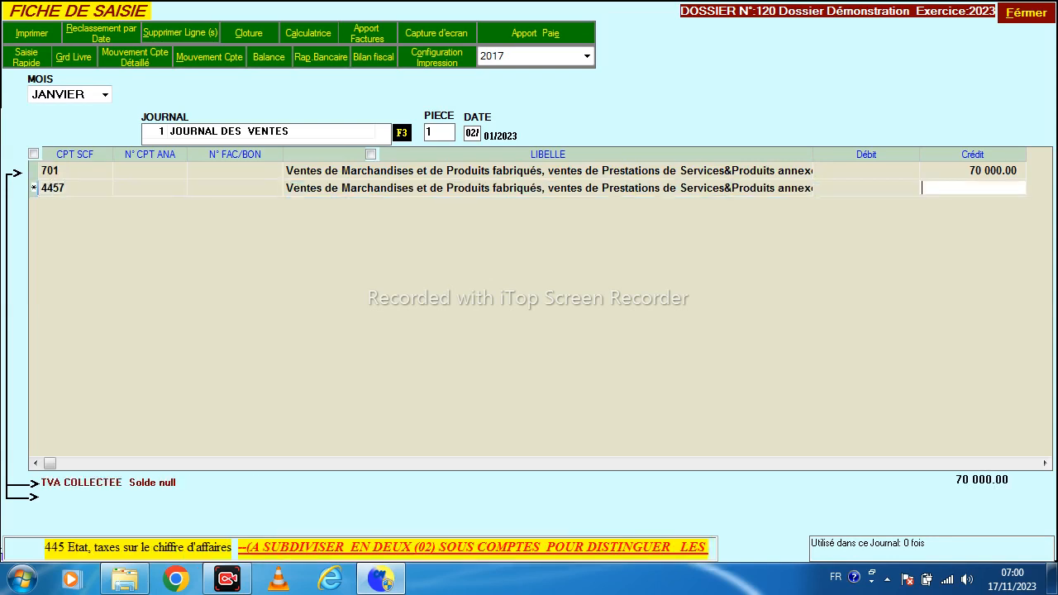
{"action": "type", "text": "4000"}
{"action": "key", "text": "Return"}
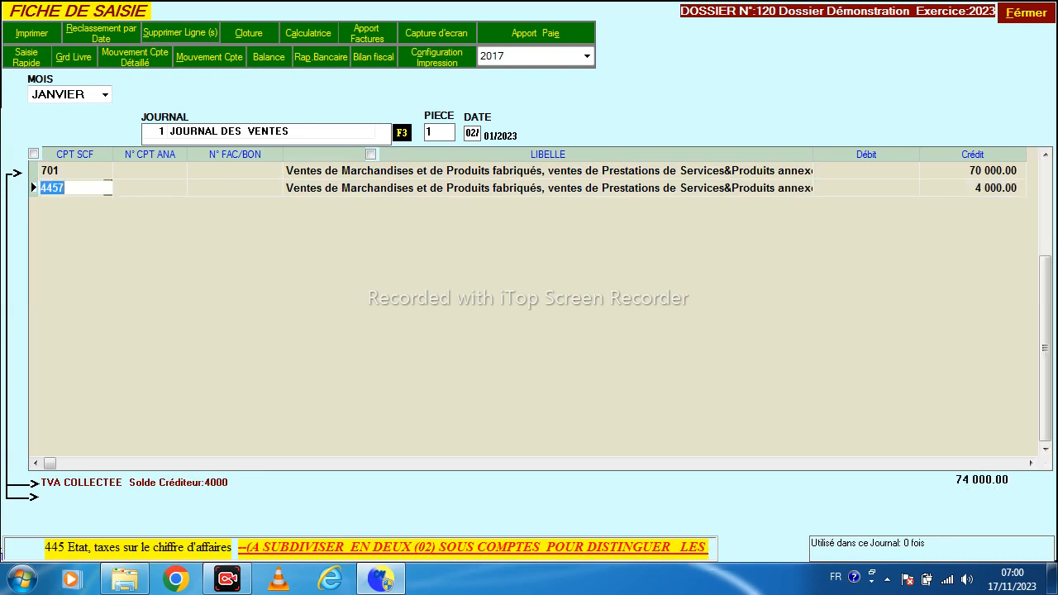
{"action": "key", "text": "Escape"}
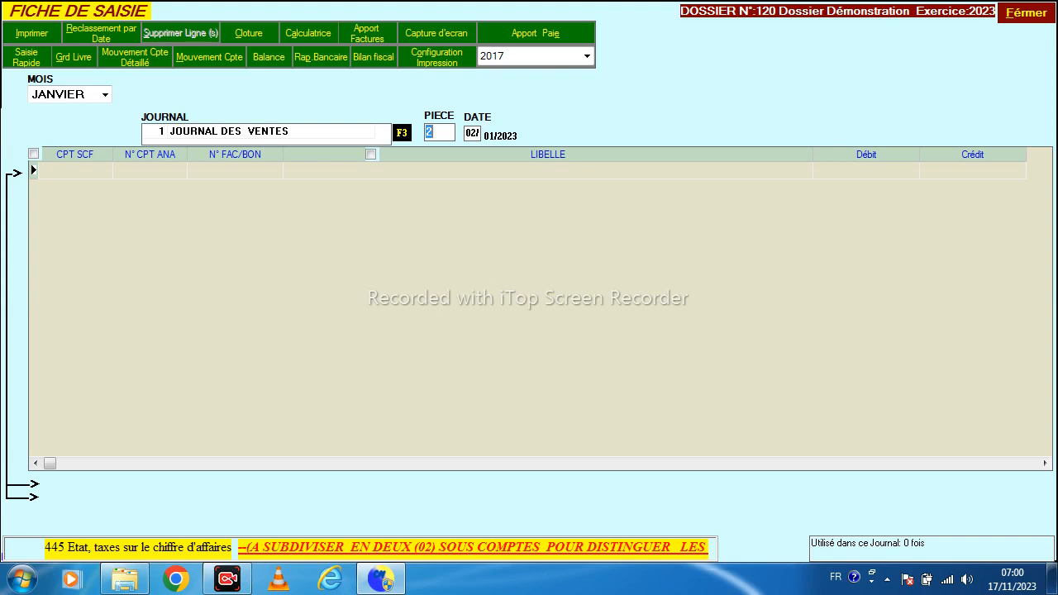
Step: Close the entry sheet, change the Dossier Démonstration's entry method to PAR JOURNAL in its record, and save
{"action": "left_click", "coordinate": [1026, 12]}
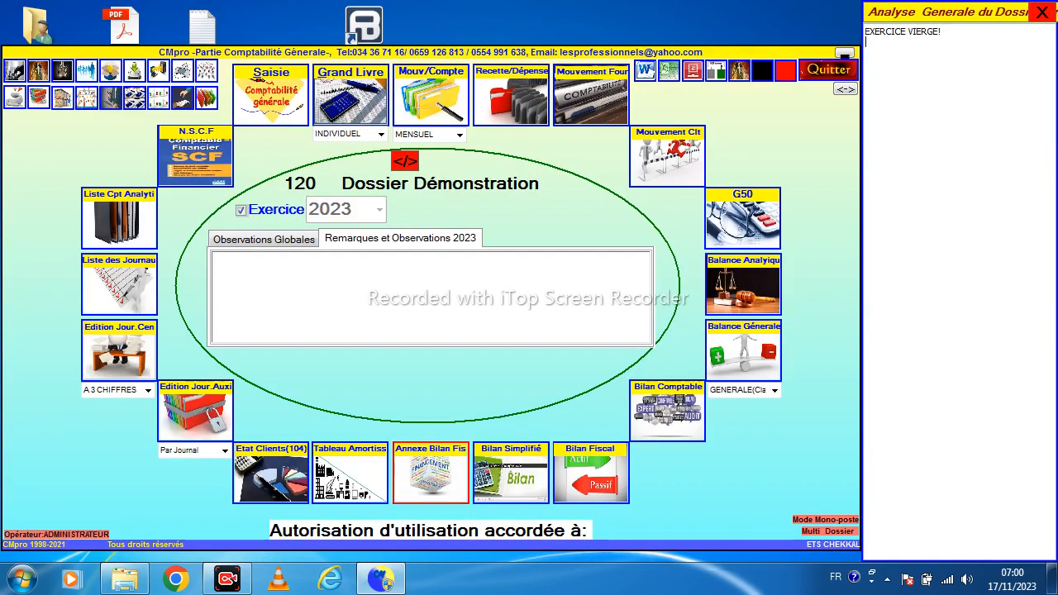
{"action": "left_click", "coordinate": [15, 71]}
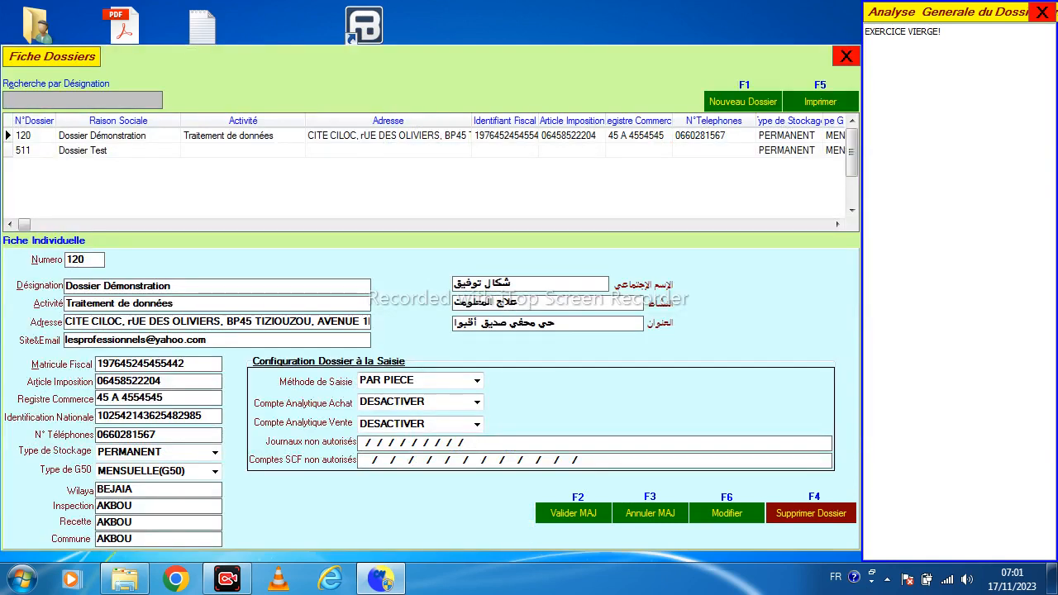
{"action": "left_click", "coordinate": [727, 513]}
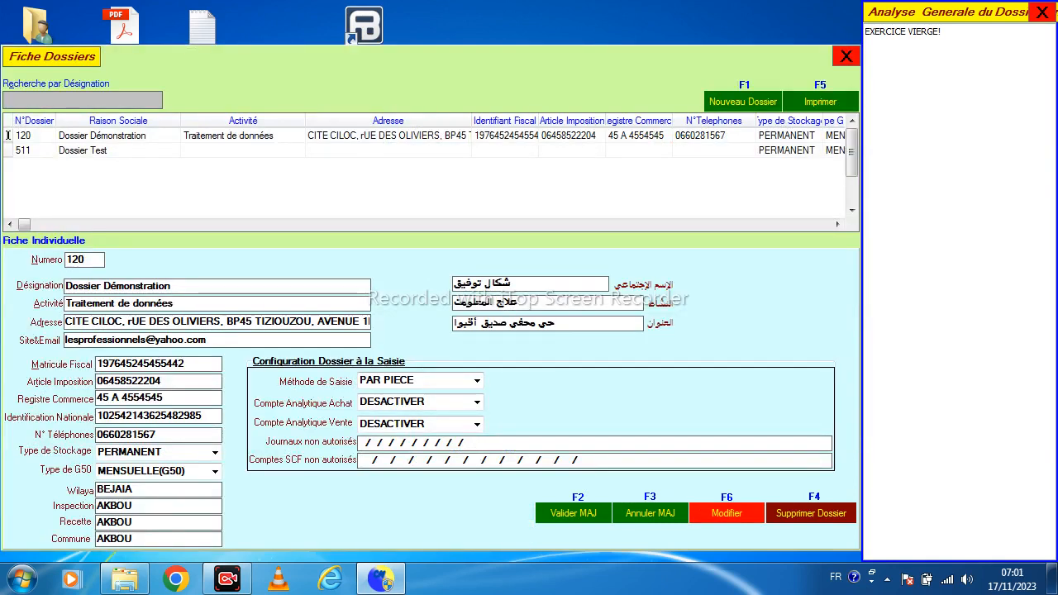
{"action": "left_click", "coordinate": [476, 380]}
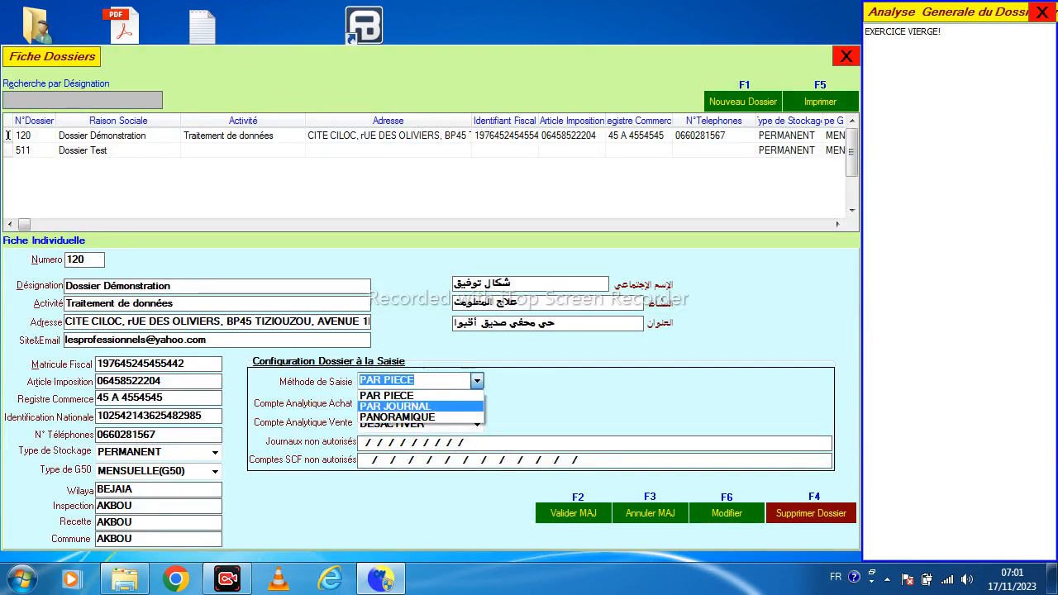
{"action": "left_click", "coordinate": [397, 405]}
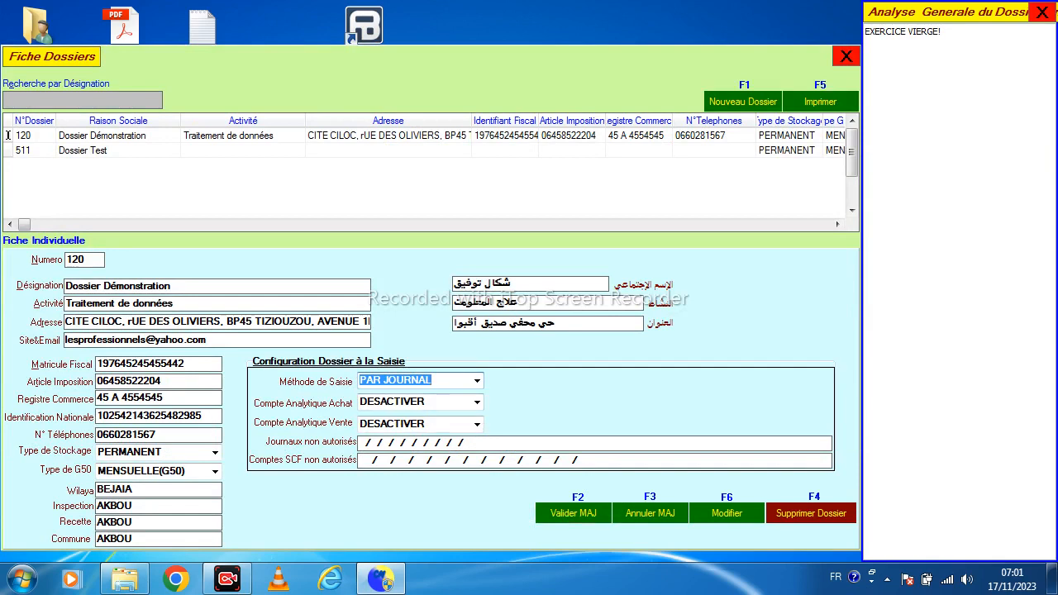
{"action": "key", "text": "F2"}
{"action": "left_click", "coordinate": [532, 326]}
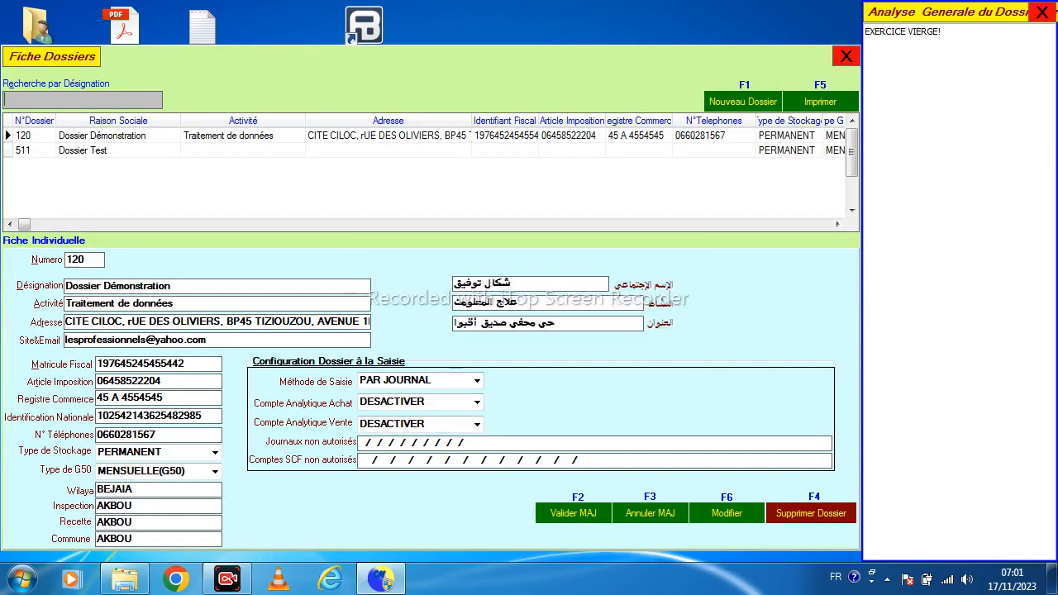
Step: Reopen the Dossier Démonstration's entry sheet and display the January lines of journal 1 JOURNAL DES VENTES
{"action": "left_click", "coordinate": [468, 136]}
{"action": "double_click", "coordinate": [469, 136]}
{"action": "left_click", "coordinate": [271, 94]}
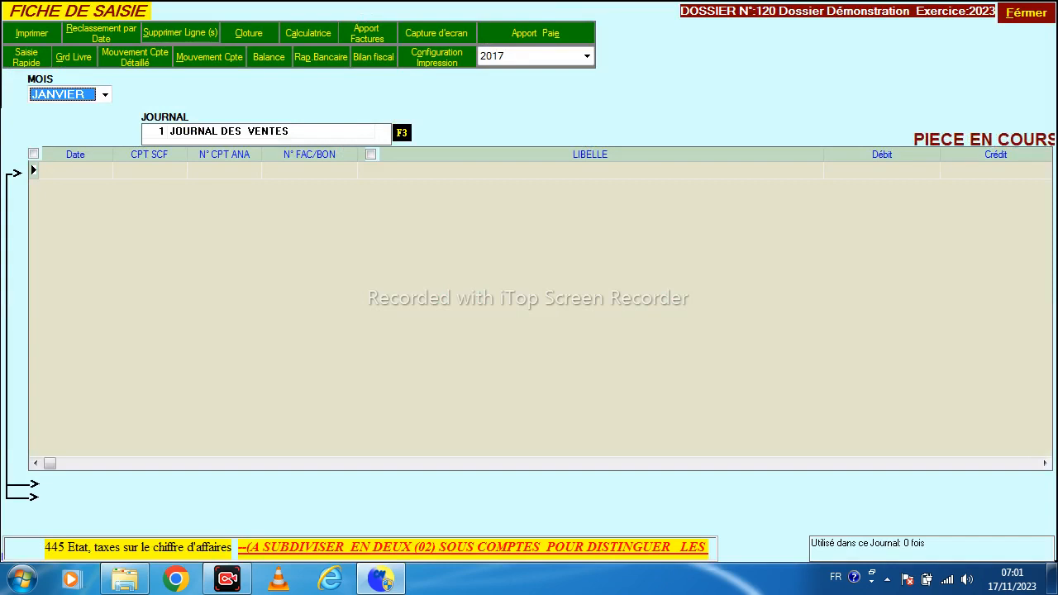
{"action": "key", "text": "Return"}
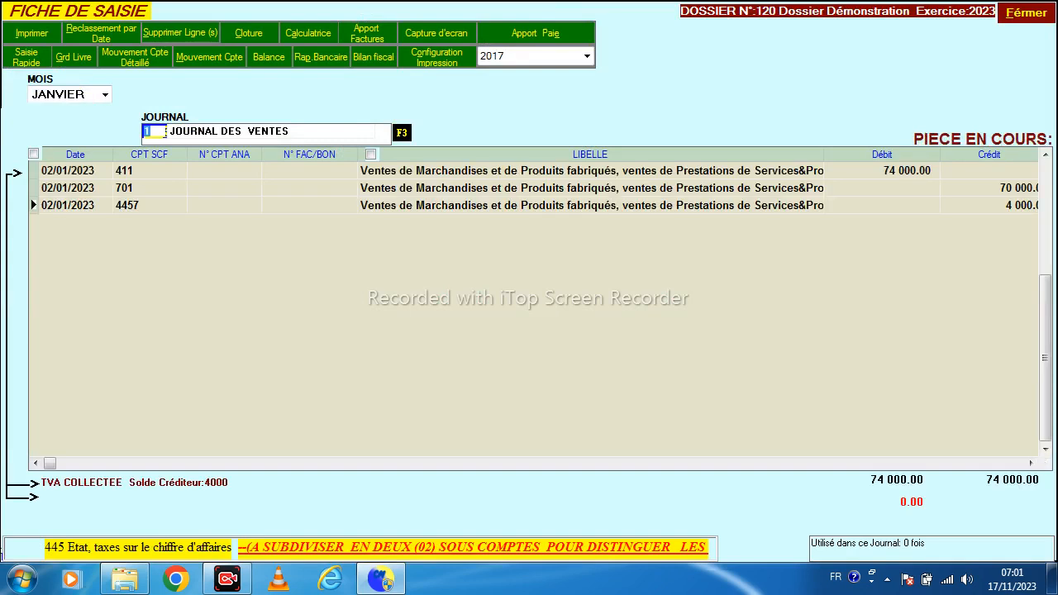
{"action": "key", "text": "Return"}
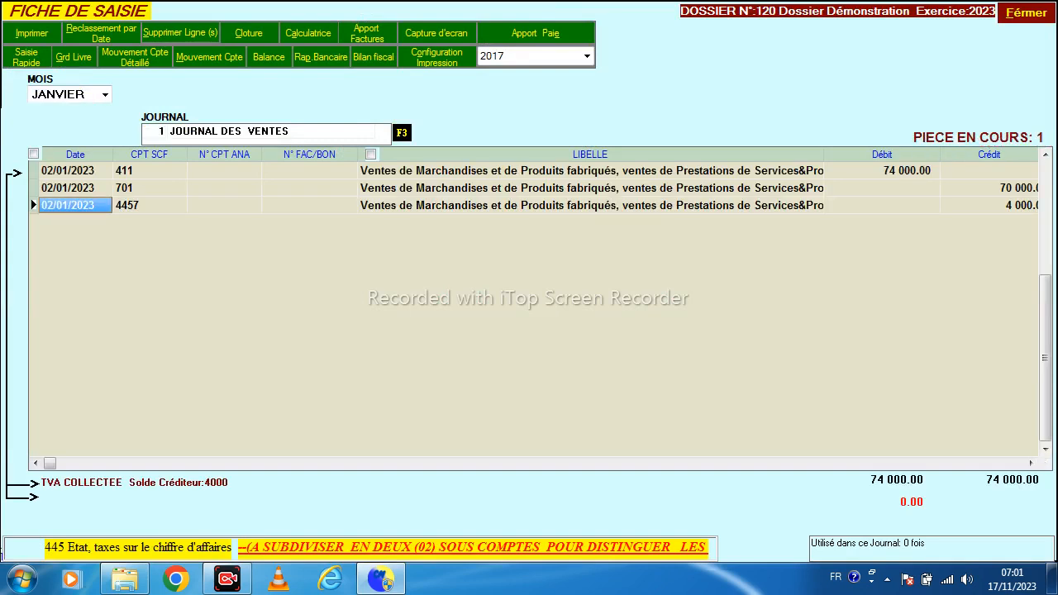
Step: Start a new line below the last January sales entry and date it 03/01/2023
{"action": "key", "text": "Up"}
{"action": "key", "text": "Down"}
{"action": "key", "text": "Down"}
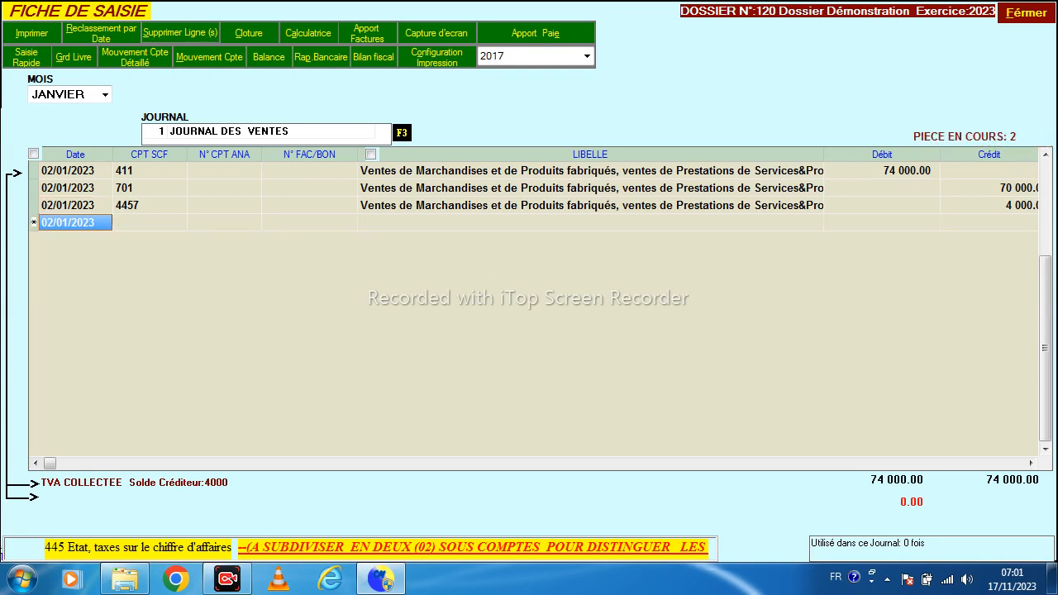
{"action": "type", "text": "03"}
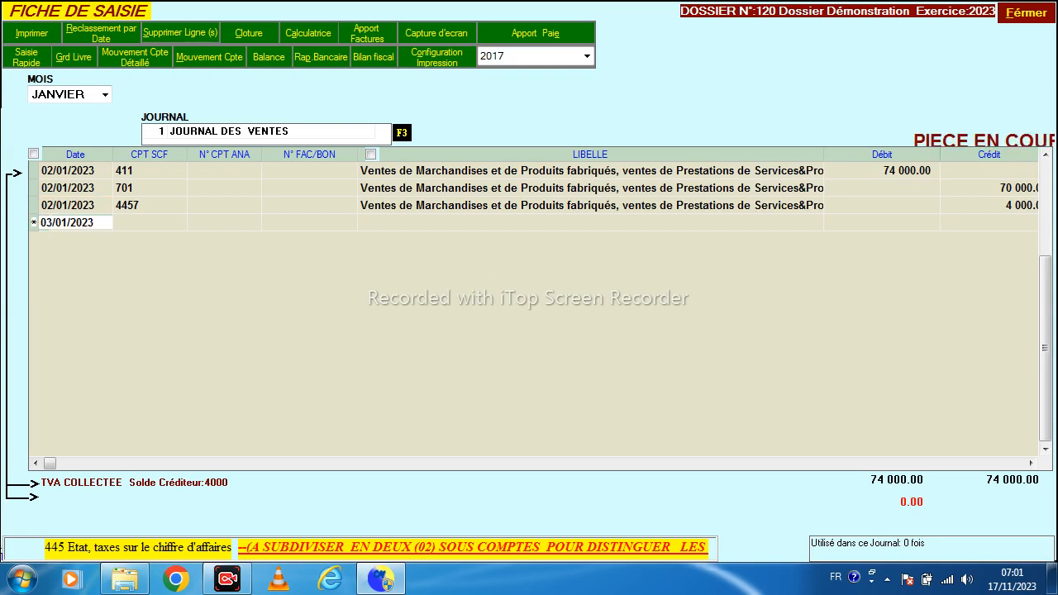
{"action": "key", "text": "Return"}
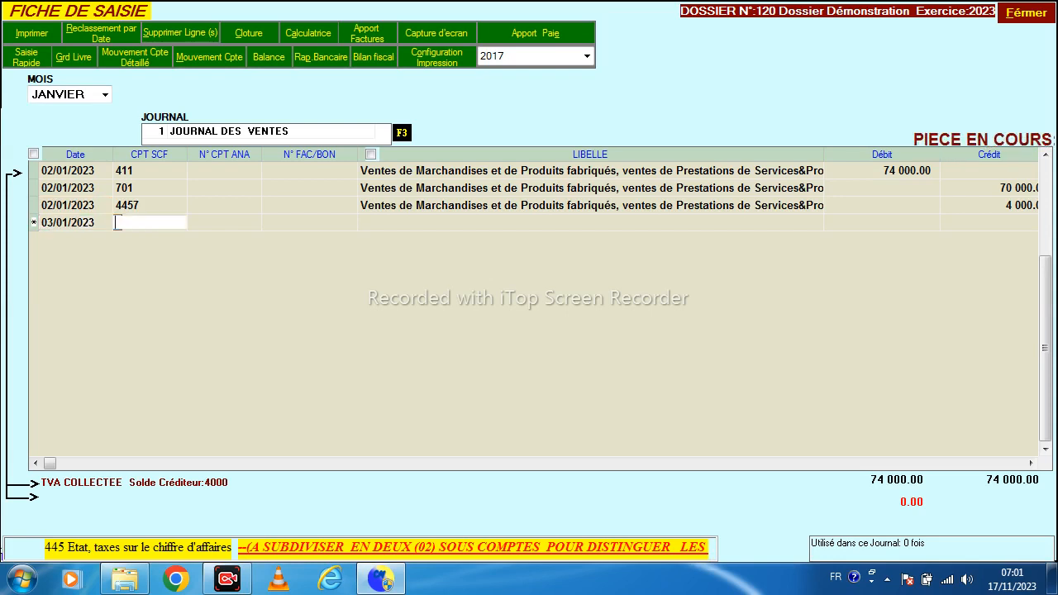
Step: Complete the 03/01/2023 line on account 706 with a credit of 56000 and validate it
{"action": "type", "text": "70"}
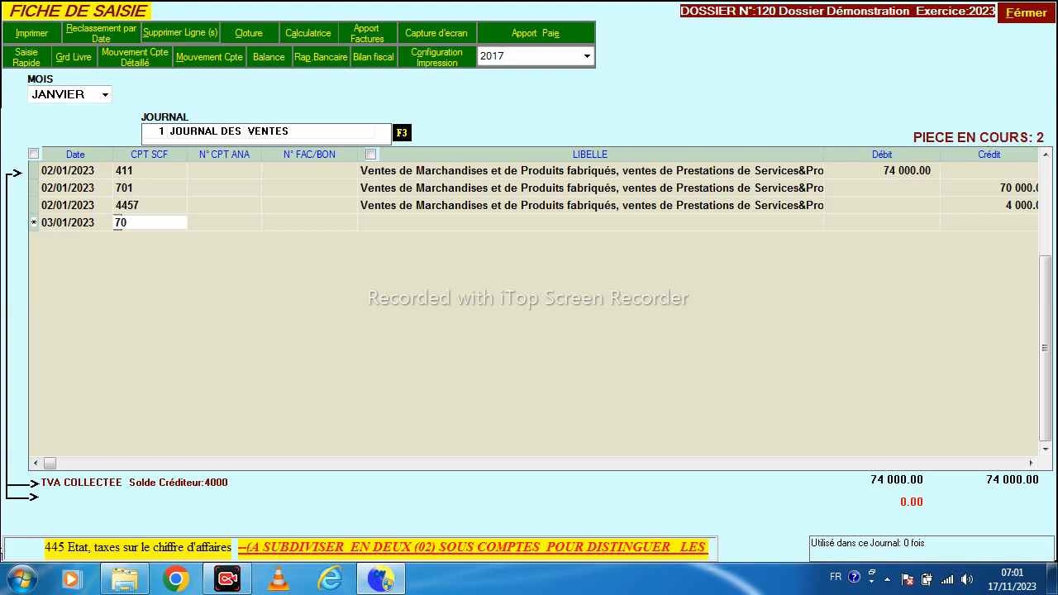
{"action": "type", "text": "6"}
{"action": "key", "text": "Return"}
{"action": "key", "text": "Return"}
{"action": "key", "text": "Return"}
{"action": "key", "text": "Return"}
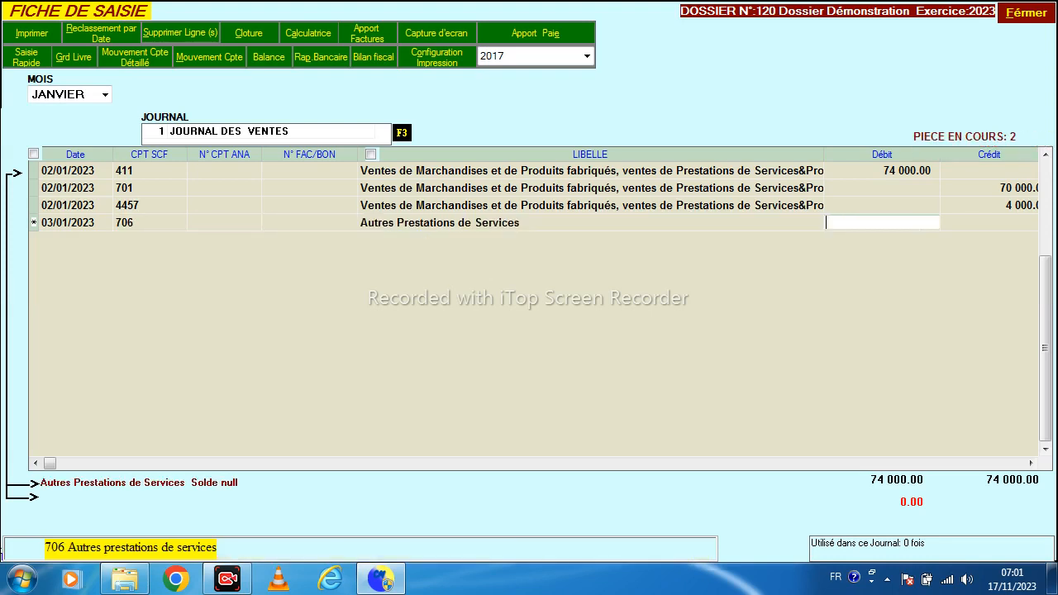
{"action": "key", "text": "Return"}
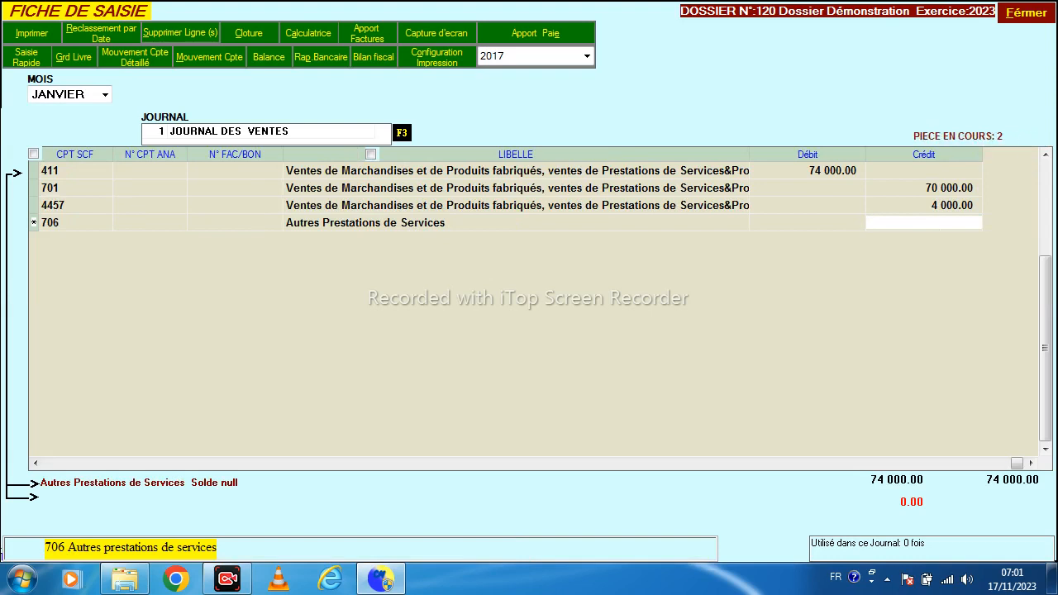
{"action": "type", "text": "56000"}
{"action": "key", "text": "Return"}
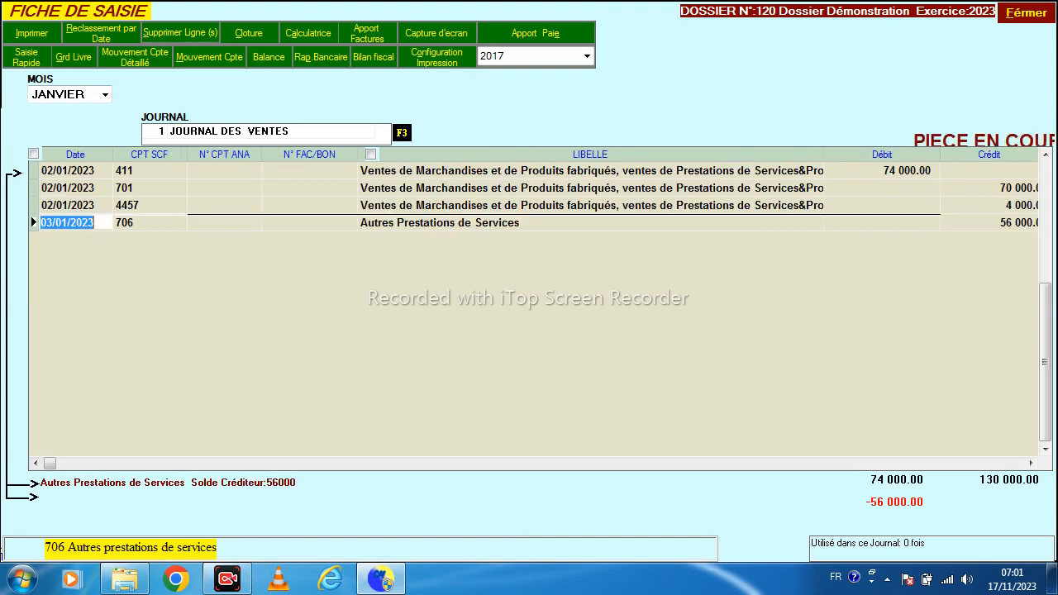
Step: Add a line on account 4457 with a credit of 8500 and balance the piece automatically with its counterpart on account 411
{"action": "key", "text": "Return"}
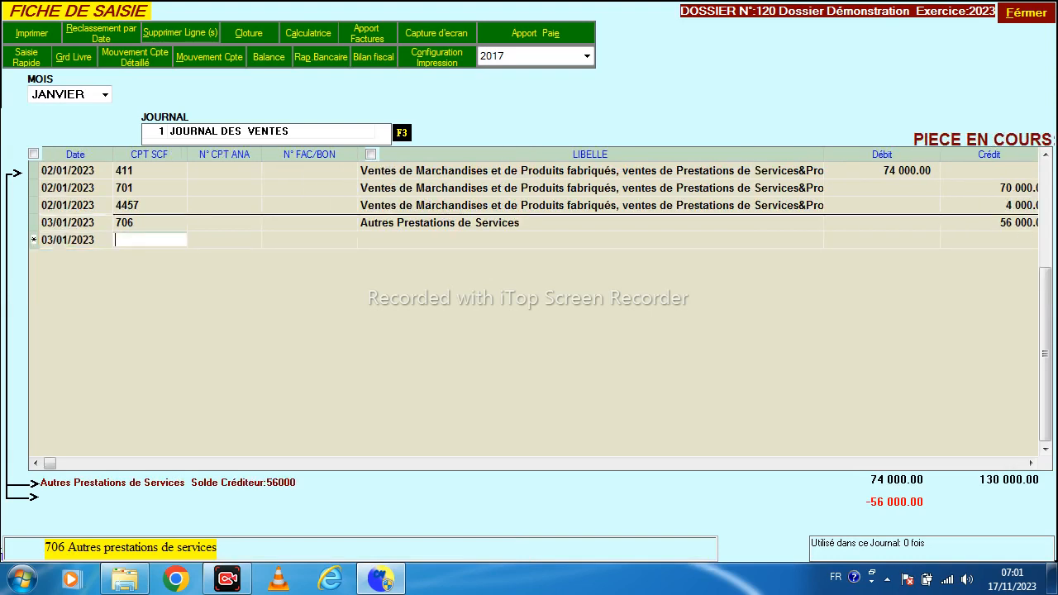
{"action": "type", "text": "4457"}
{"action": "key", "text": "Return"}
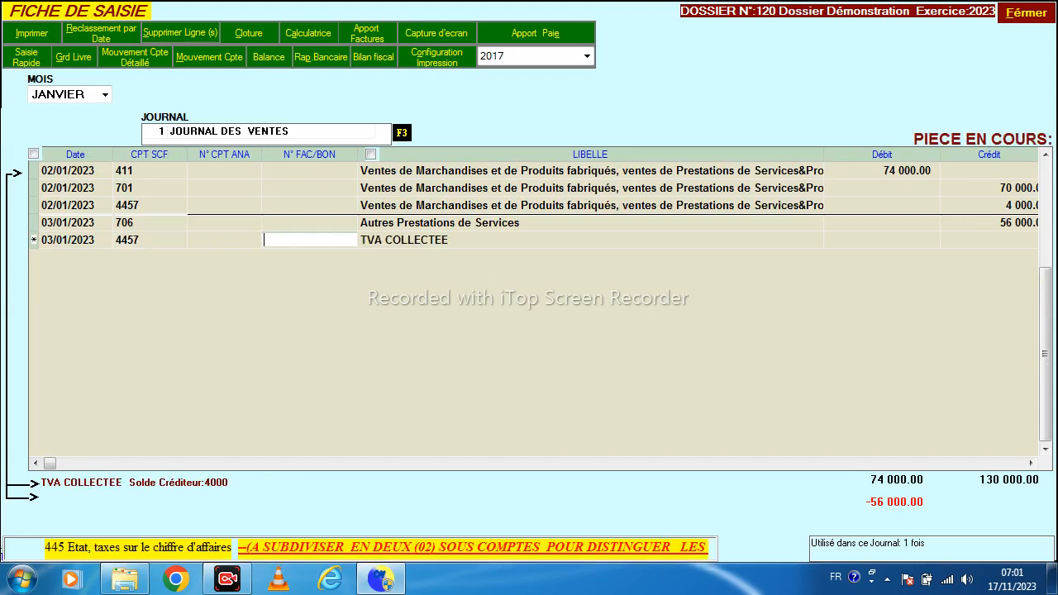
{"action": "type", "text": "8500"}
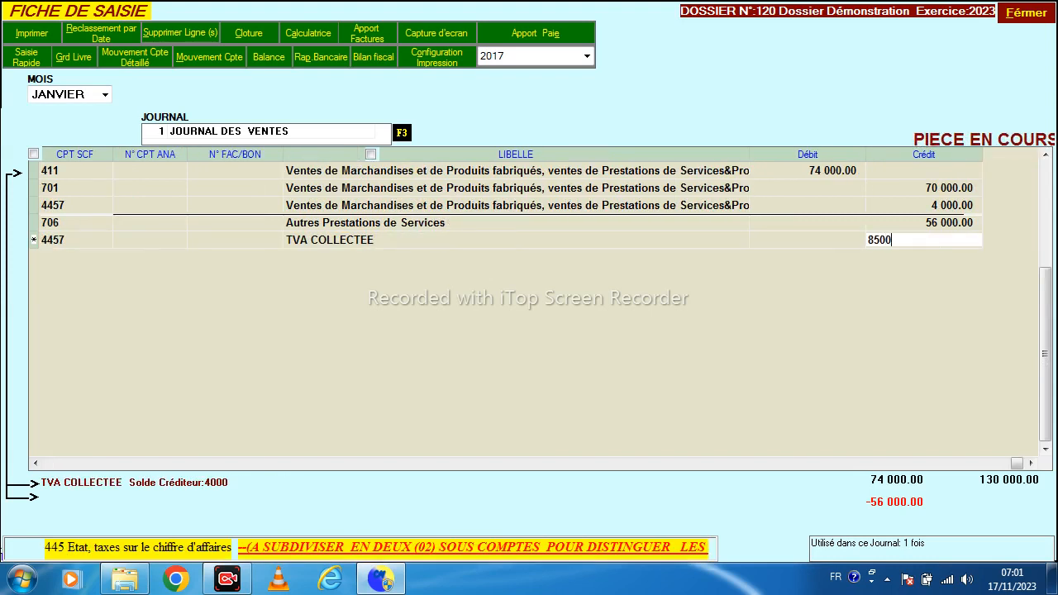
{"action": "key", "text": "Return"}
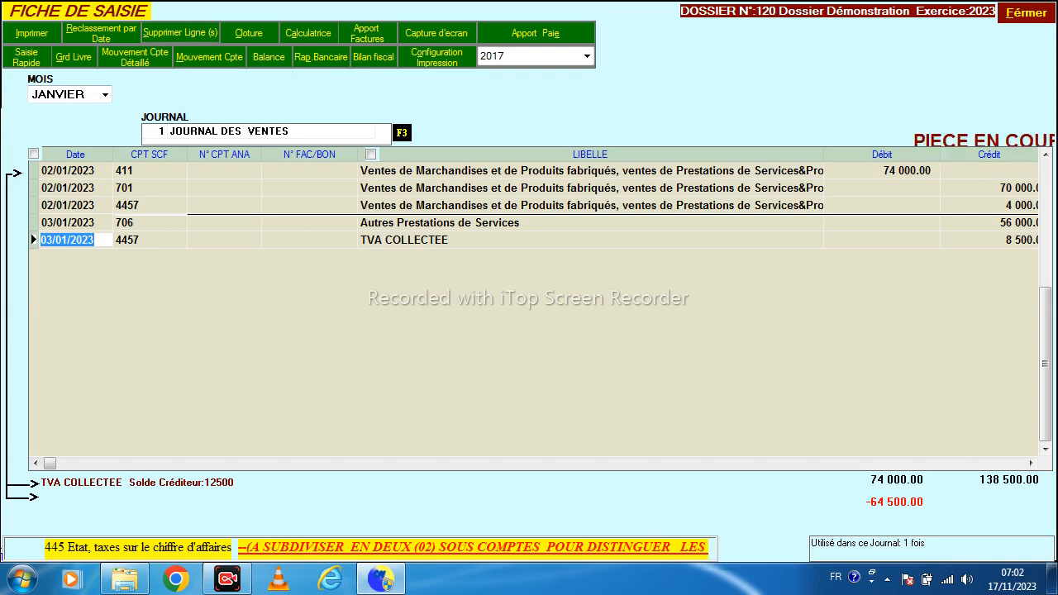
{"action": "key", "text": "F5"}
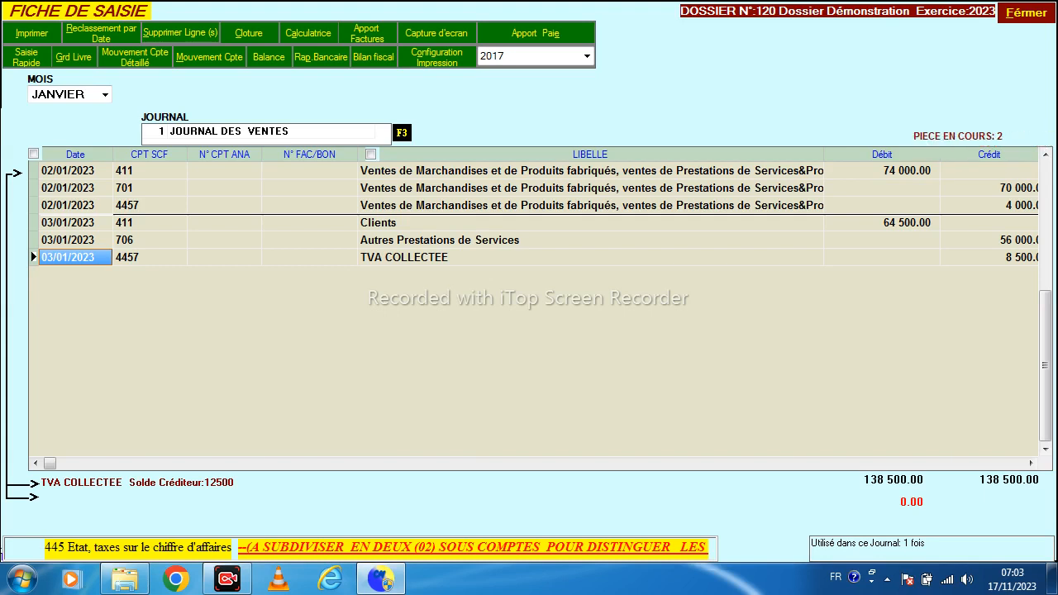
Step: Close the entry sheet, change the Dossier Démonstration's entry method to PANORAMIQUE in its record, save, and close the record
{"action": "left_click", "coordinate": [1026, 12]}
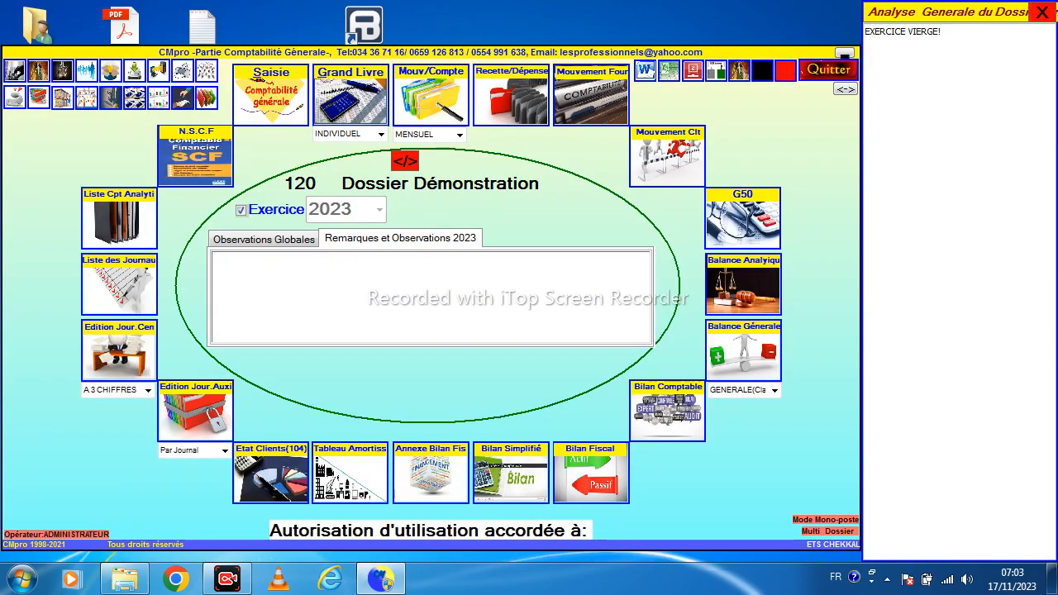
{"action": "left_click", "coordinate": [405, 161]}
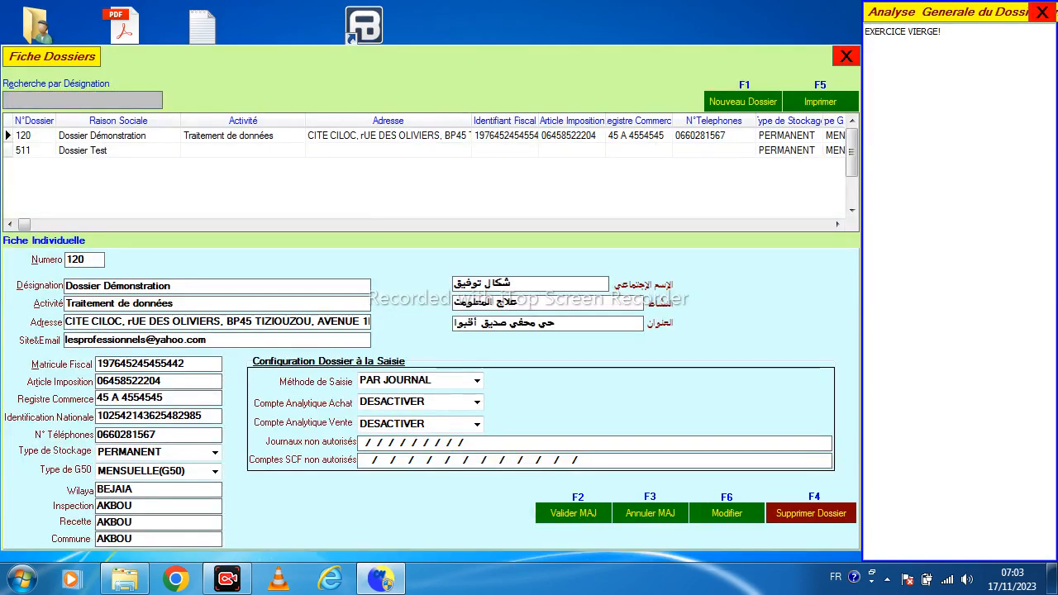
{"action": "key", "text": "F6"}
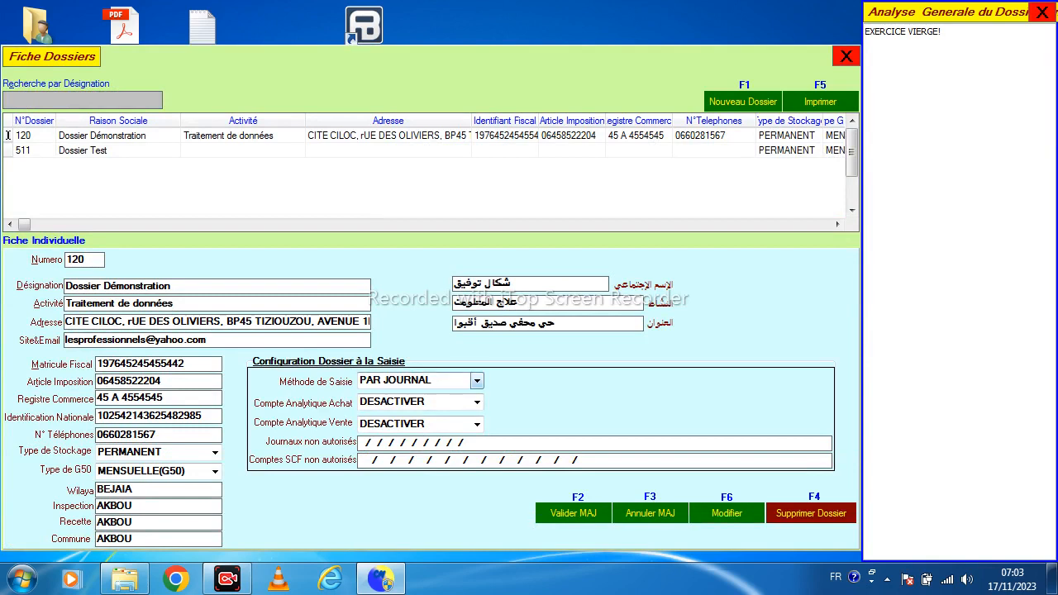
{"action": "left_click", "coordinate": [477, 381]}
{"action": "key", "text": "Down"}
{"action": "key", "text": "Return"}
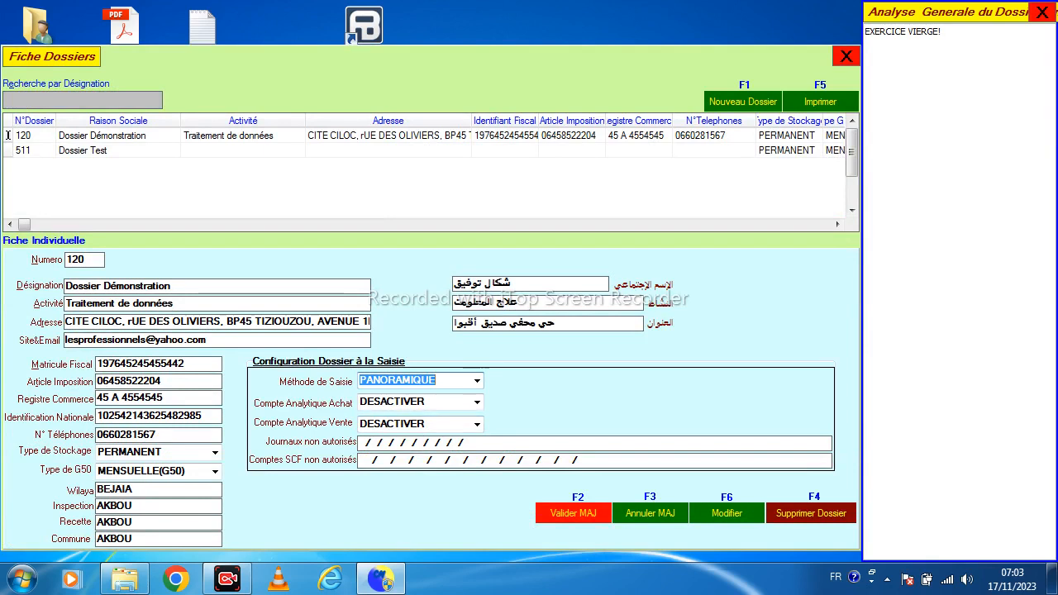
{"action": "key", "text": "F2"}
{"action": "key", "text": "Return"}
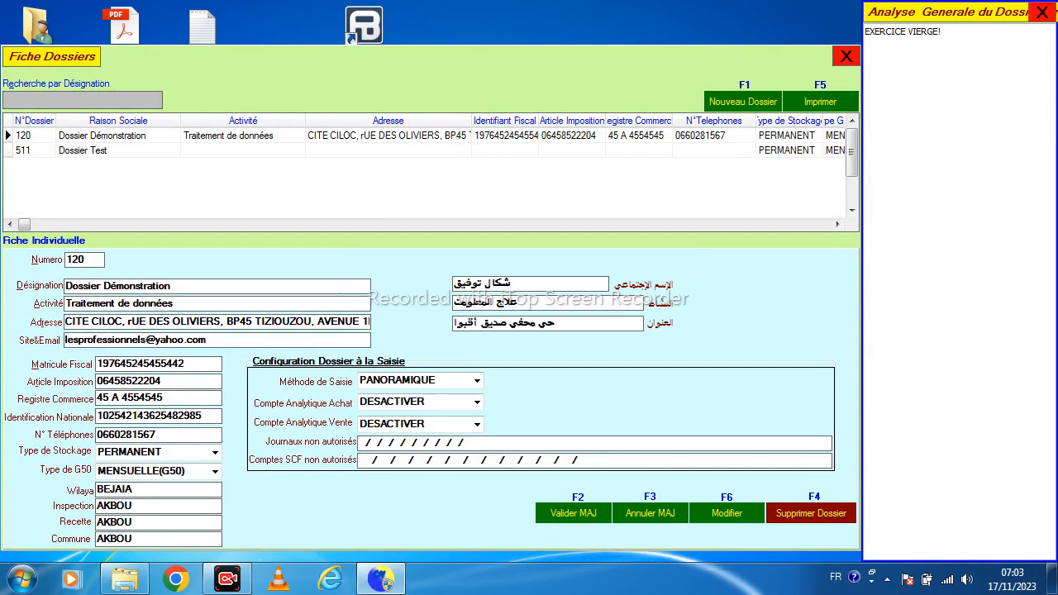
{"action": "left_click", "coordinate": [846, 56]}
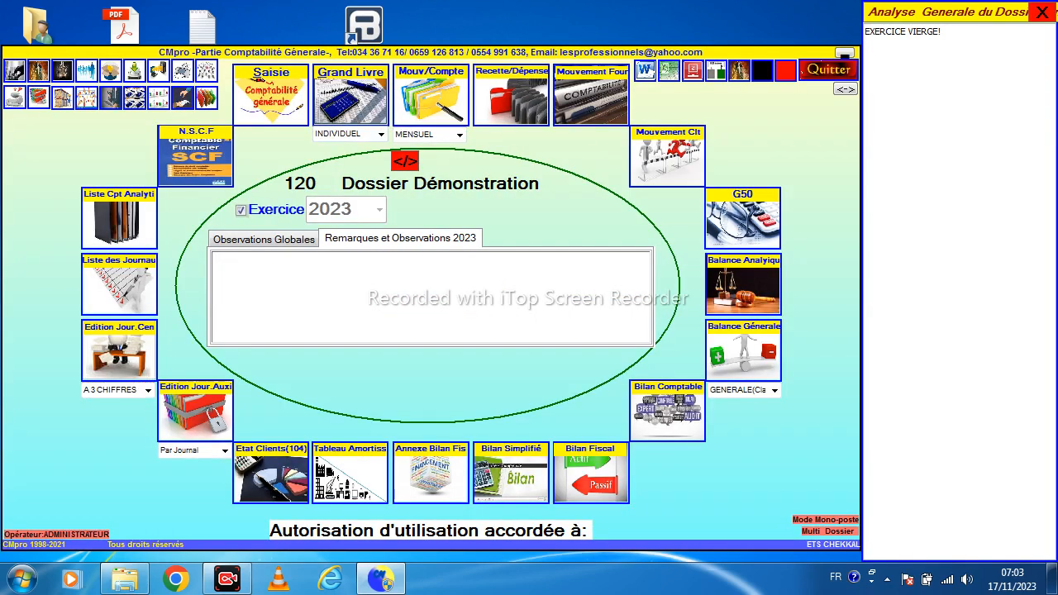
Step: Reopen the Dossier Démonstration's entry sheet and display the panoramic overview of the whole EXERCICE
{"action": "left_click", "coordinate": [272, 92]}
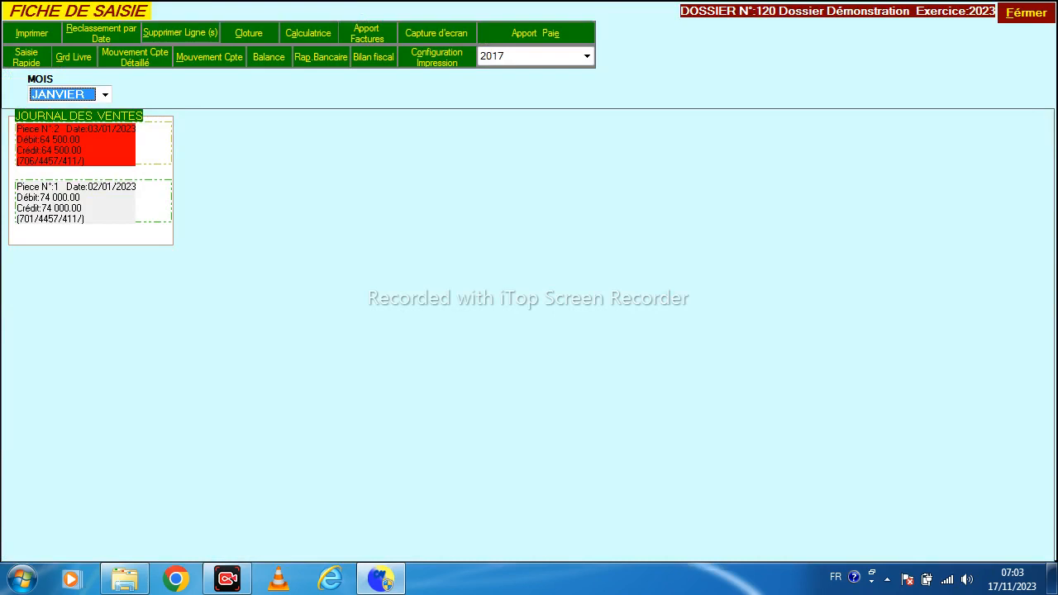
{"action": "left_click", "coordinate": [105, 95]}
{"action": "left_click", "coordinate": [104, 111]}
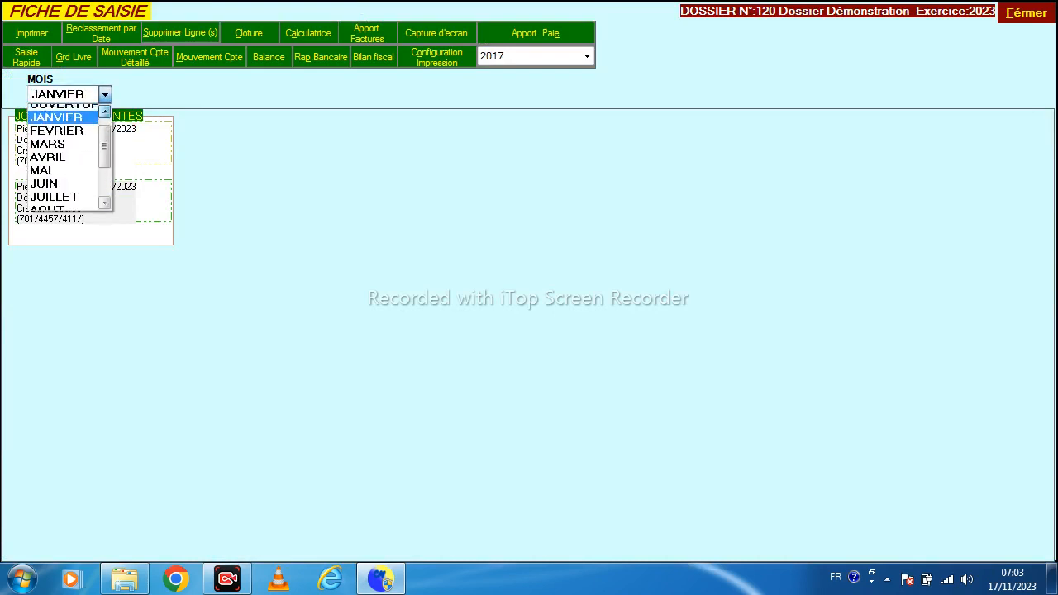
{"action": "left_click", "coordinate": [73, 110]}
{"action": "left_click", "coordinate": [105, 94]}
{"action": "left_click", "coordinate": [105, 111]}
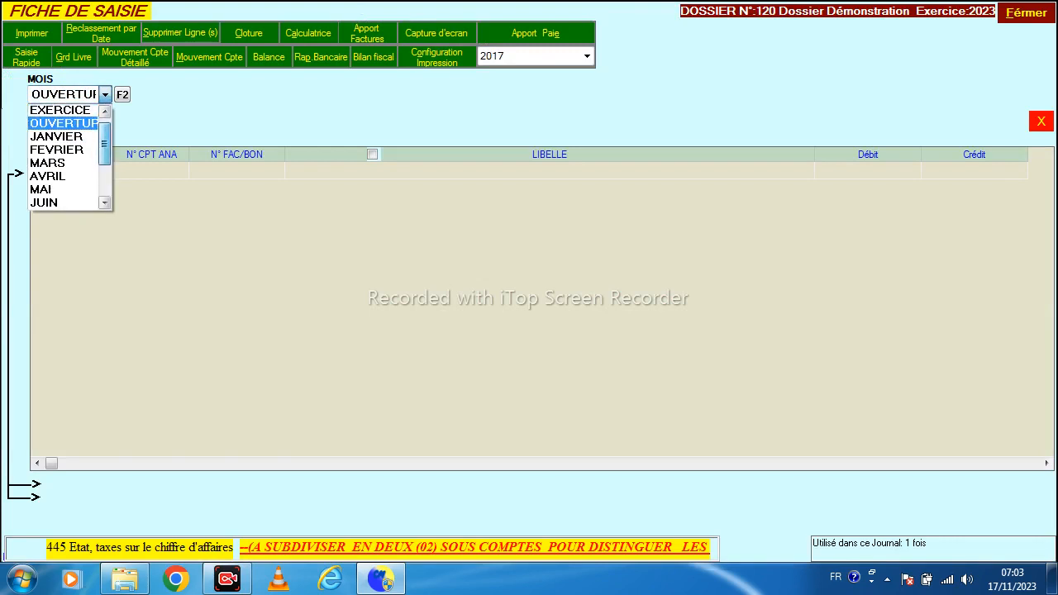
{"action": "left_click", "coordinate": [74, 111]}
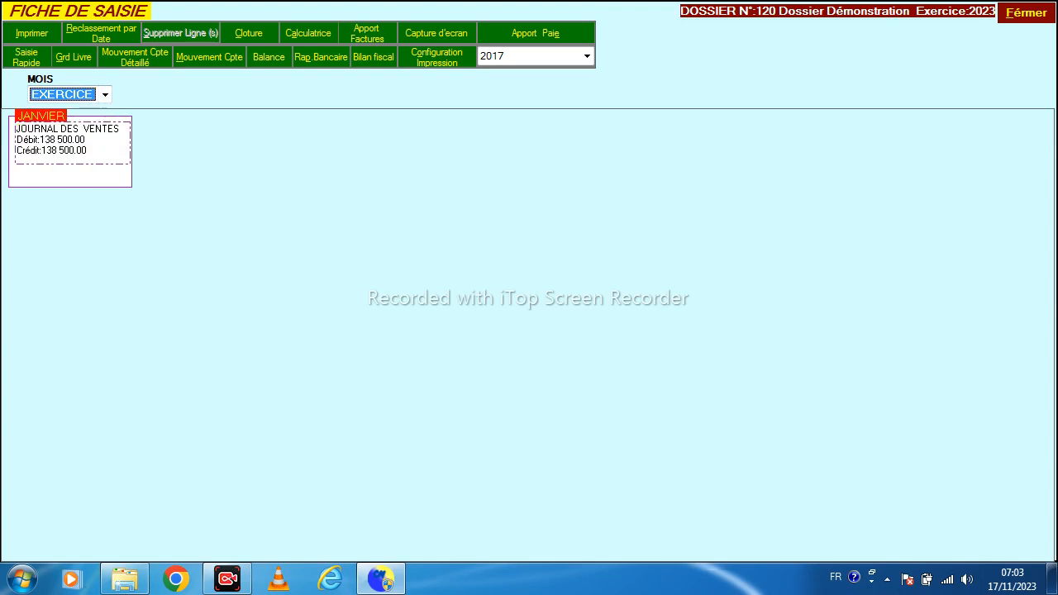
Step: View the JANVIER overview, then open JOURNAL DES VENTES from the EXERCICE overview to examine its lines and return
{"action": "key", "text": "Down"}
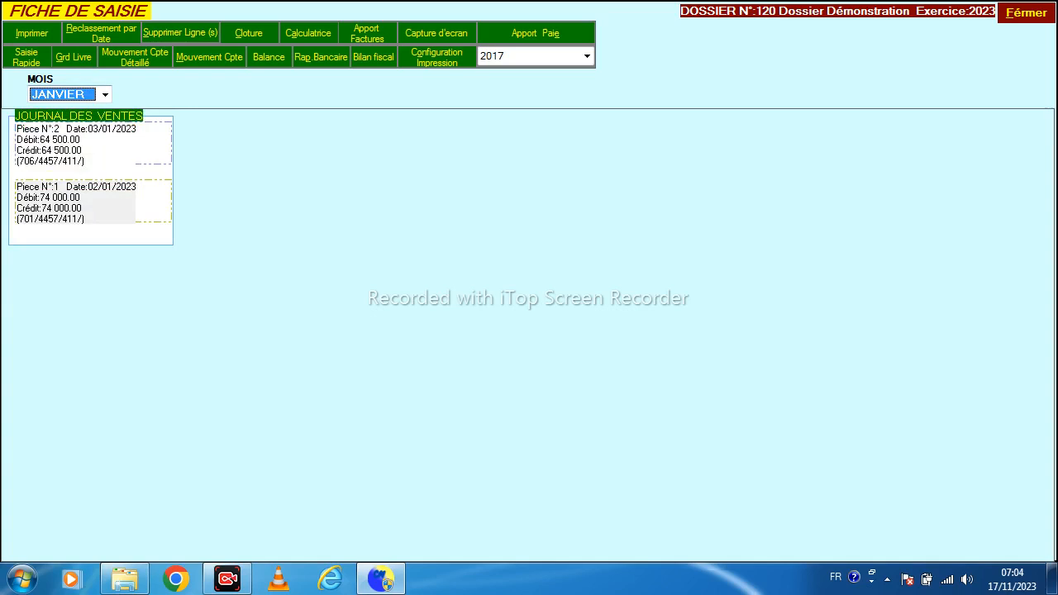
{"action": "left_click", "coordinate": [105, 95]}
{"action": "left_click_drag", "start_coordinate": [105, 151], "coordinate": [105, 138]}
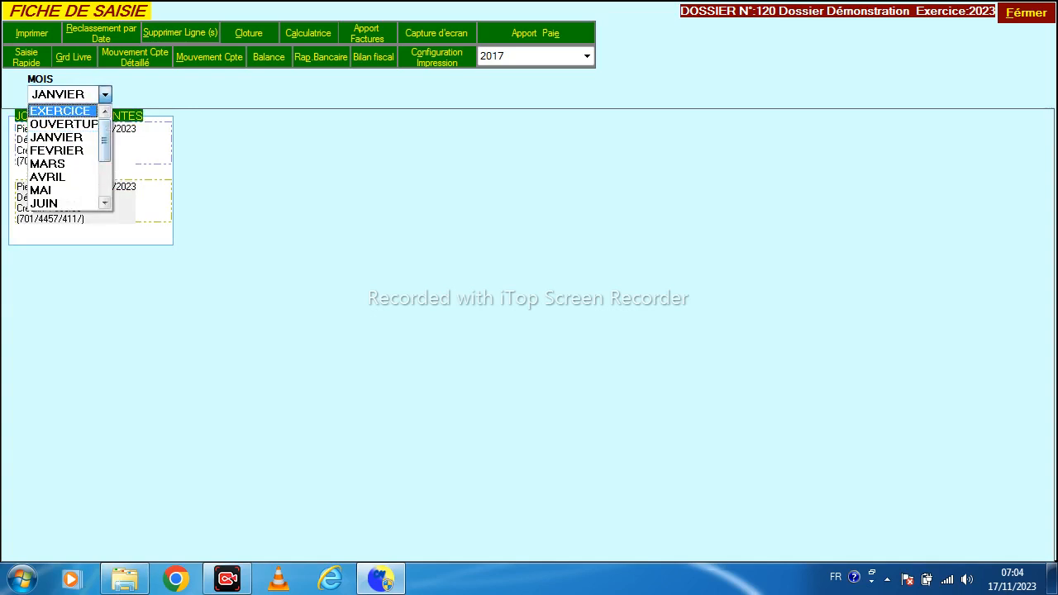
{"action": "left_click", "coordinate": [63, 111]}
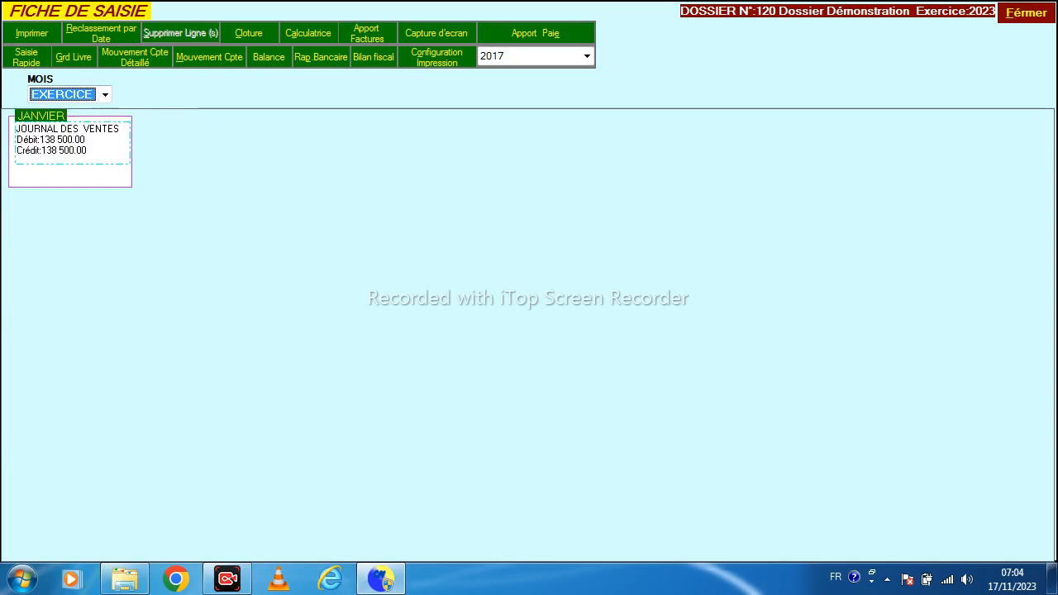
{"action": "left_click", "coordinate": [68, 138]}
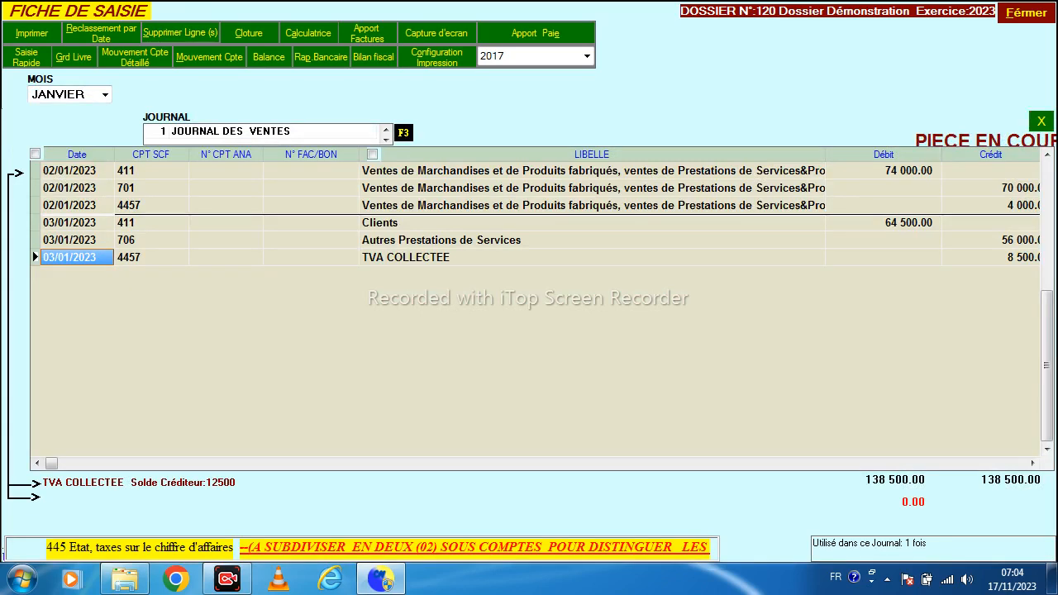
{"action": "key", "text": "Escape"}
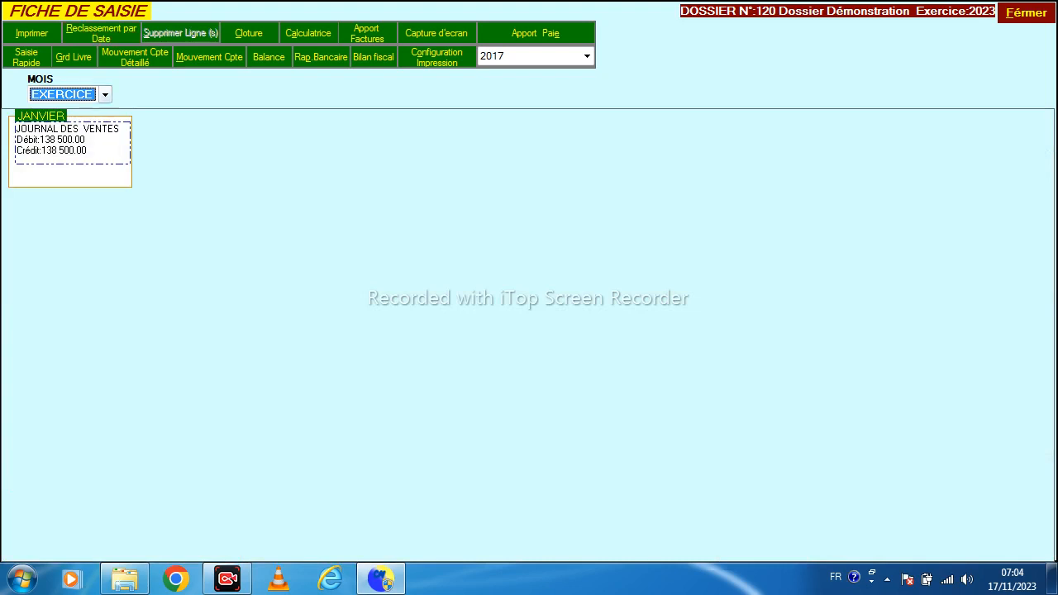
Step: Set the month to FEVRIER and open journal 4 JOURNAL CAISSE for entry
{"action": "left_click", "coordinate": [105, 94]}
{"action": "key", "text": "Down"}
{"action": "key", "text": "Return"}
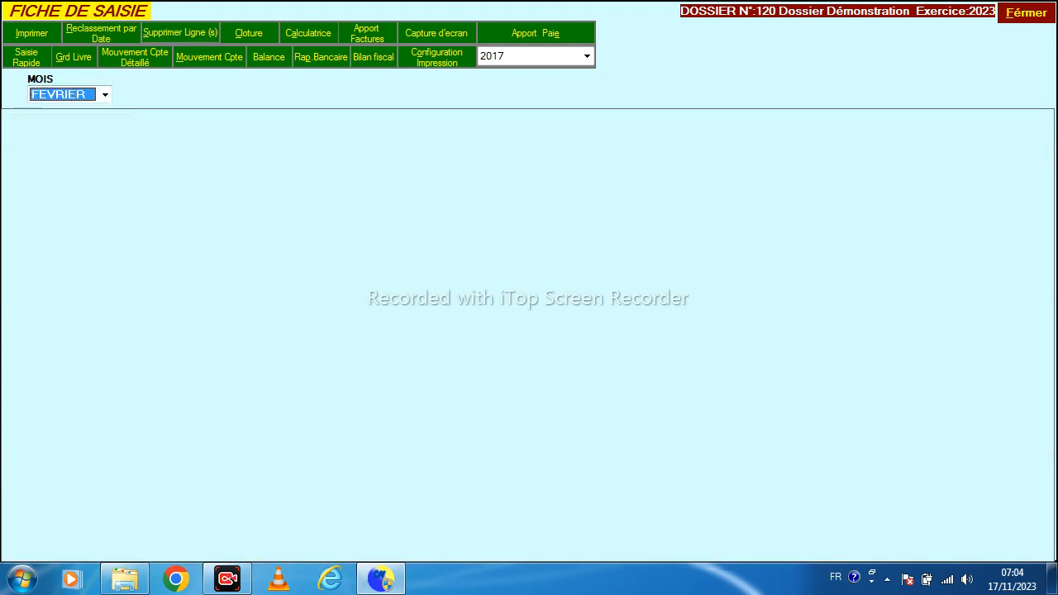
{"action": "key", "text": "Return"}
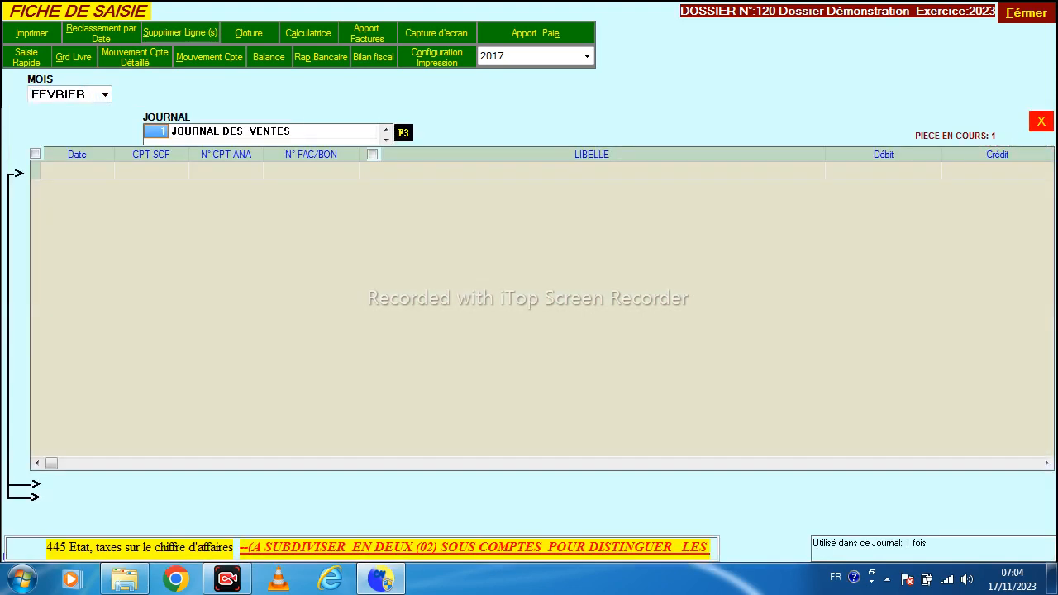
{"action": "key", "text": "Down"}
{"action": "key", "text": "Down"}
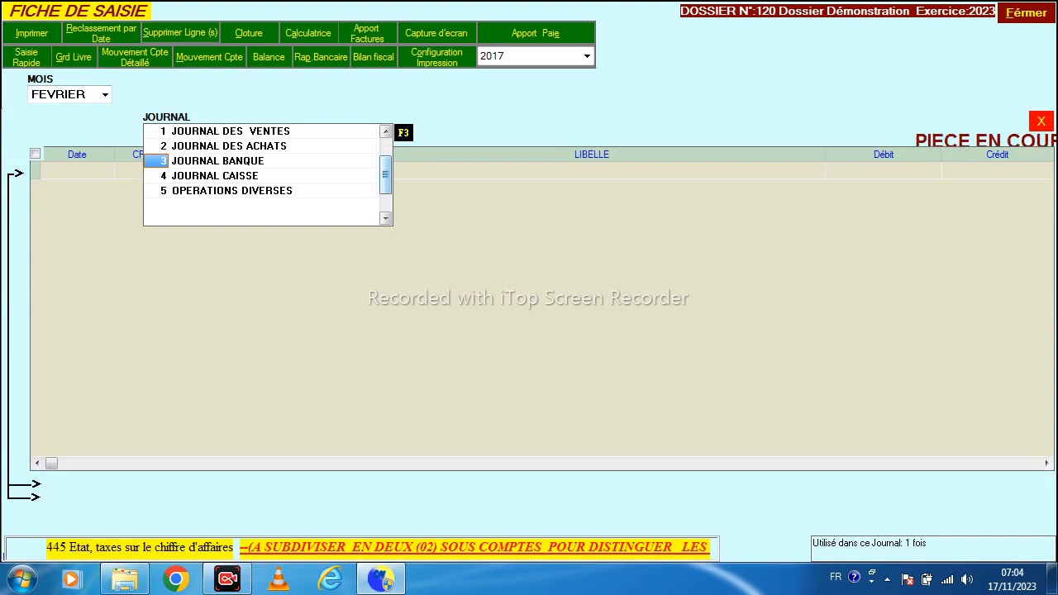
{"action": "key", "text": "Down"}
{"action": "key", "text": "Return"}
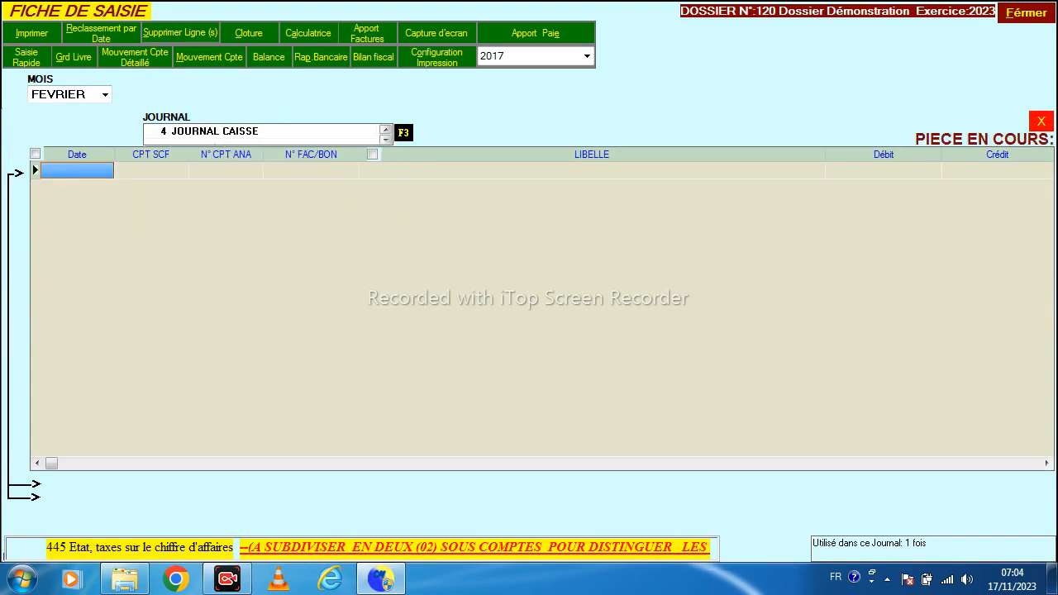
Step: Enter a JOURNAL CAISSE piece dated 01/02/2023 crediting account 411 Clients with 50 000, balanced by account 530
{"action": "type", "text": "4 /02/2023"}
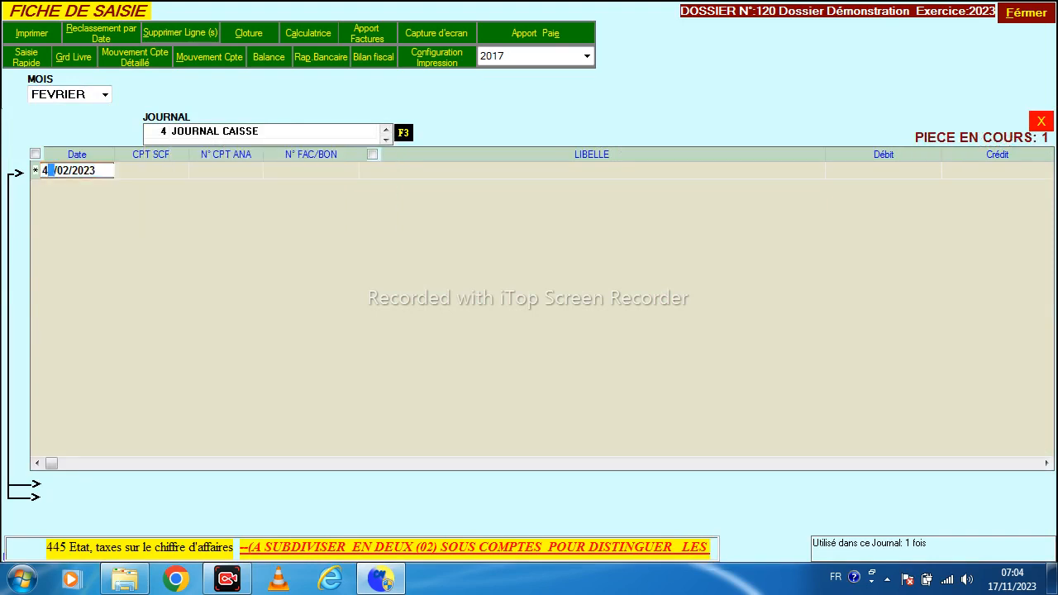
{"action": "key", "text": "BackSpace"}
{"action": "type", "text": "01"}
{"action": "key", "text": "Return"}
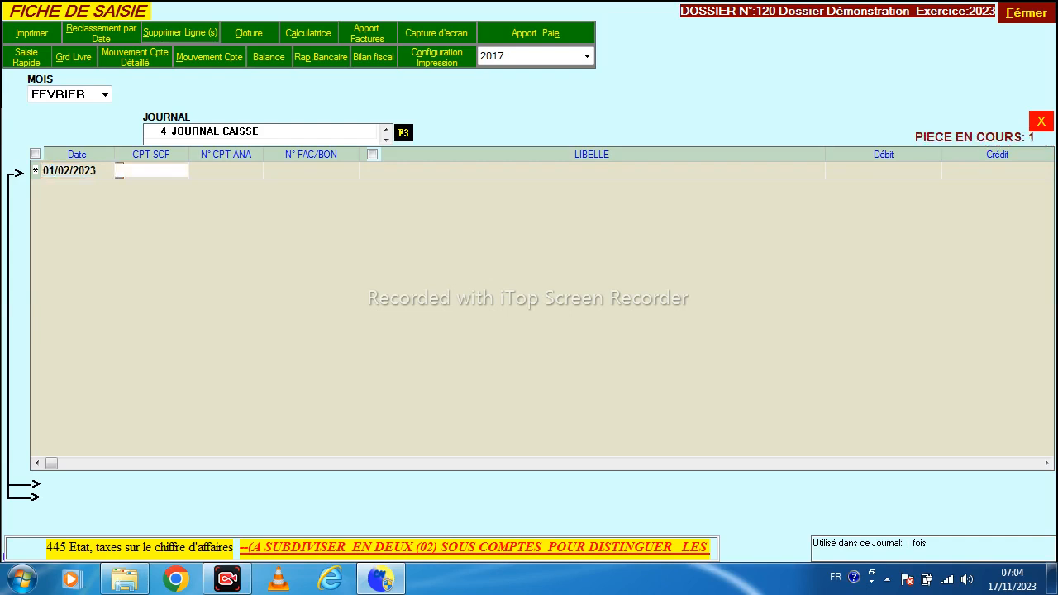
{"action": "type", "text": "411"}
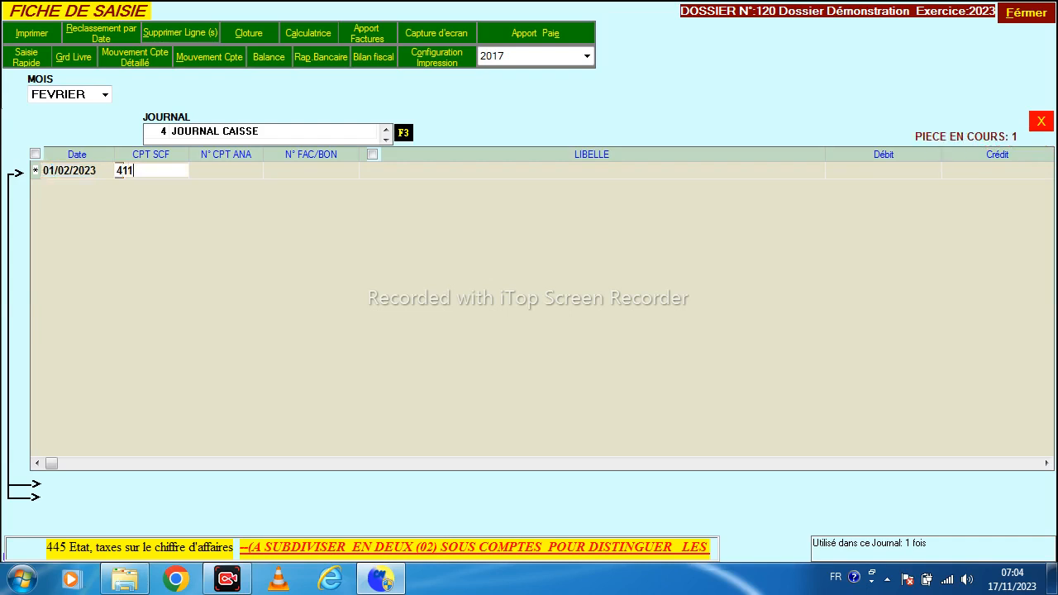
{"action": "key", "text": "Return"}
{"action": "key", "text": "Return"}
{"action": "key", "text": "Return"}
{"action": "key", "text": "Return"}
{"action": "key", "text": "Return"}
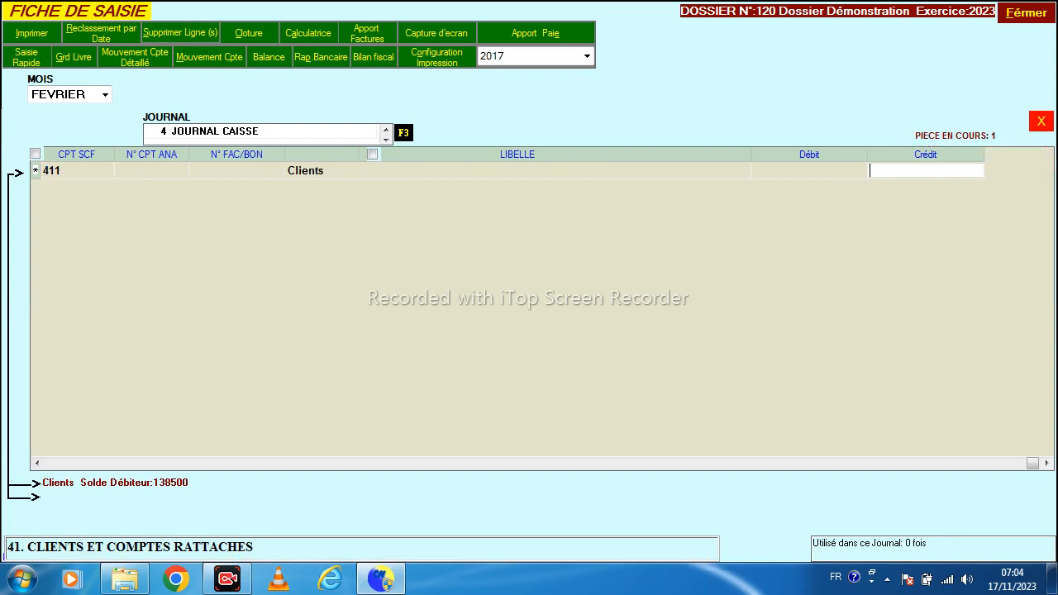
{"action": "type", "text": "50 000"}
{"action": "key", "text": "Return"}
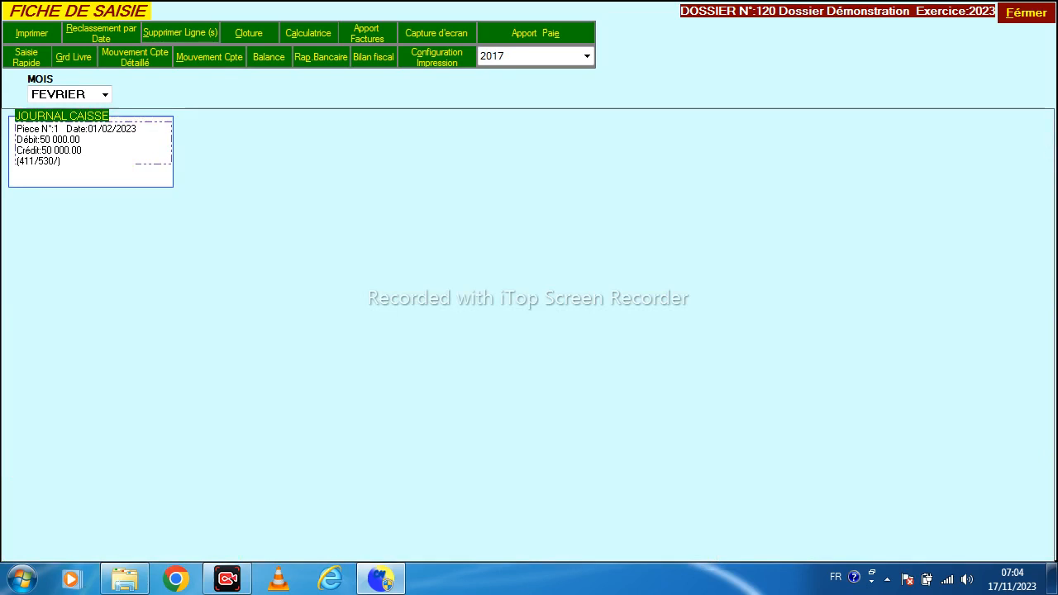
Step: Display the panoramic overview of the whole EXERCICE to view the FEVRIER cash journal piece
{"action": "left_click", "coordinate": [105, 94]}
{"action": "left_click_drag", "start_coordinate": [105, 152], "coordinate": [105, 133]}
{"action": "left_click", "coordinate": [61, 111]}
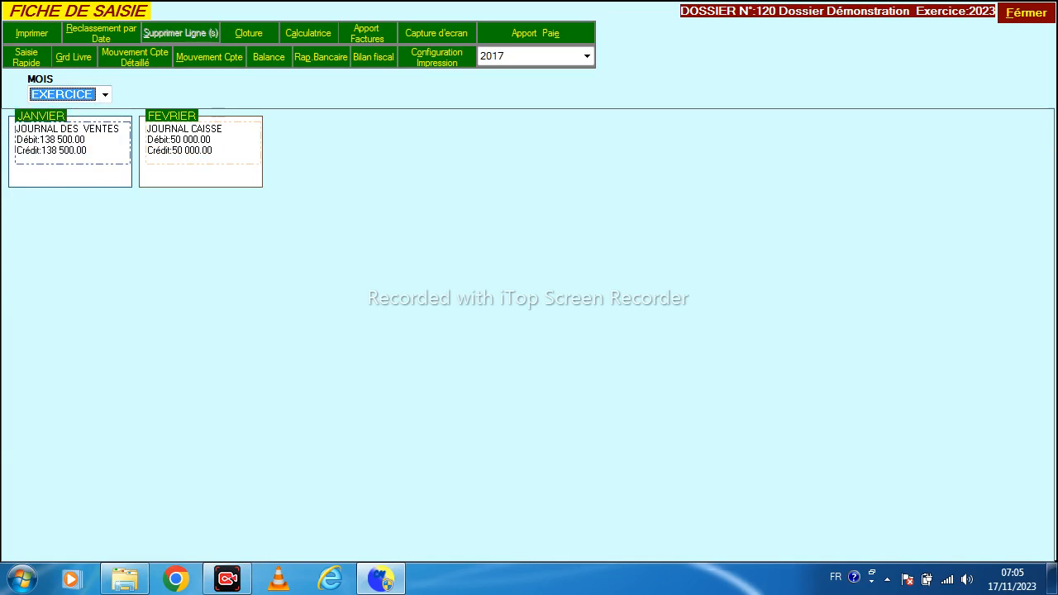
Step: Open JANVIER from the EXERCICE overview and select journal 2 JOURNAL DES ACHATS for entry
{"action": "left_click", "coordinate": [41, 116]}
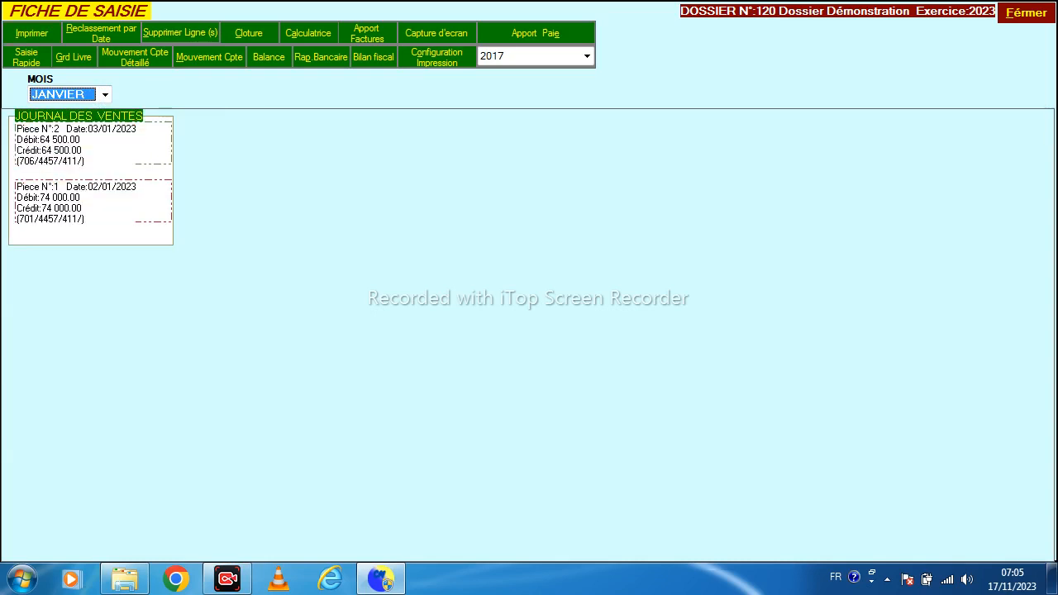
{"action": "key", "text": "Return"}
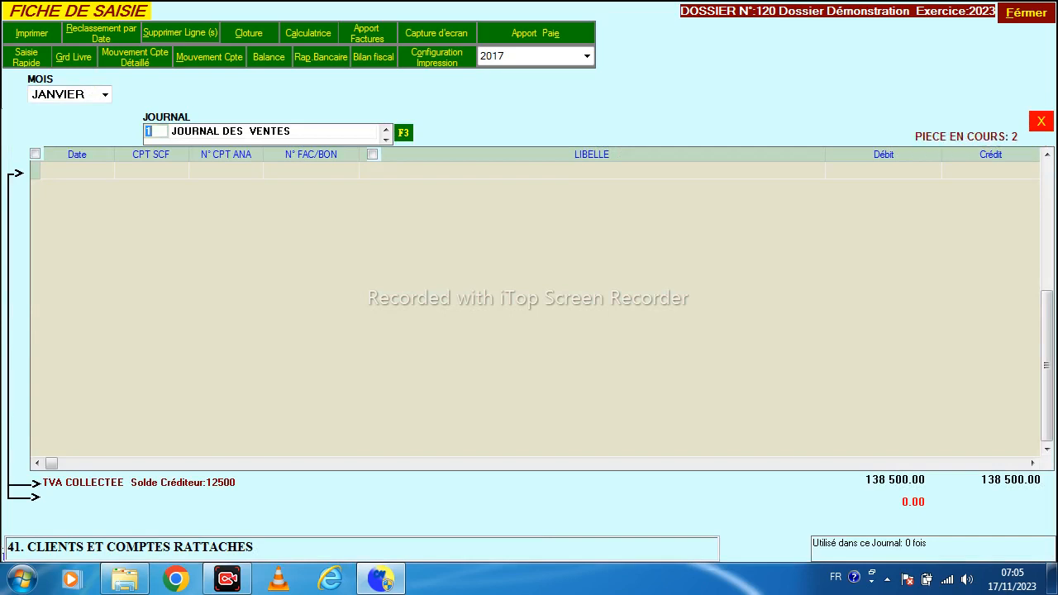
{"action": "key", "text": "Down"}
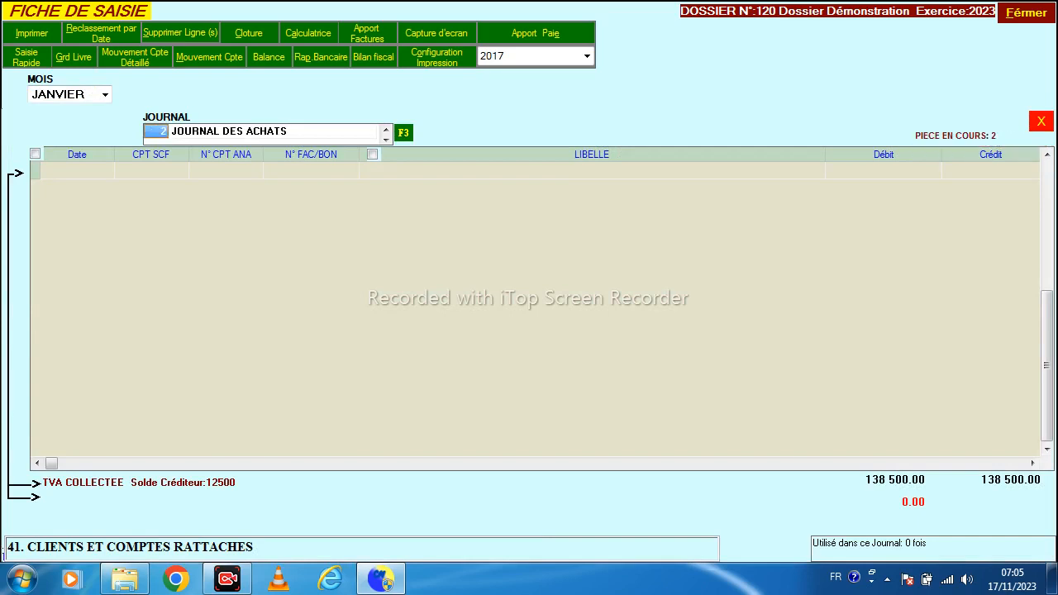
{"action": "key", "text": "Return"}
Step: Enter a purchase line dated 05/01/2023 on account 380 Achat de marchandise with a debit of 780 000
{"action": "type", "text": "0"}
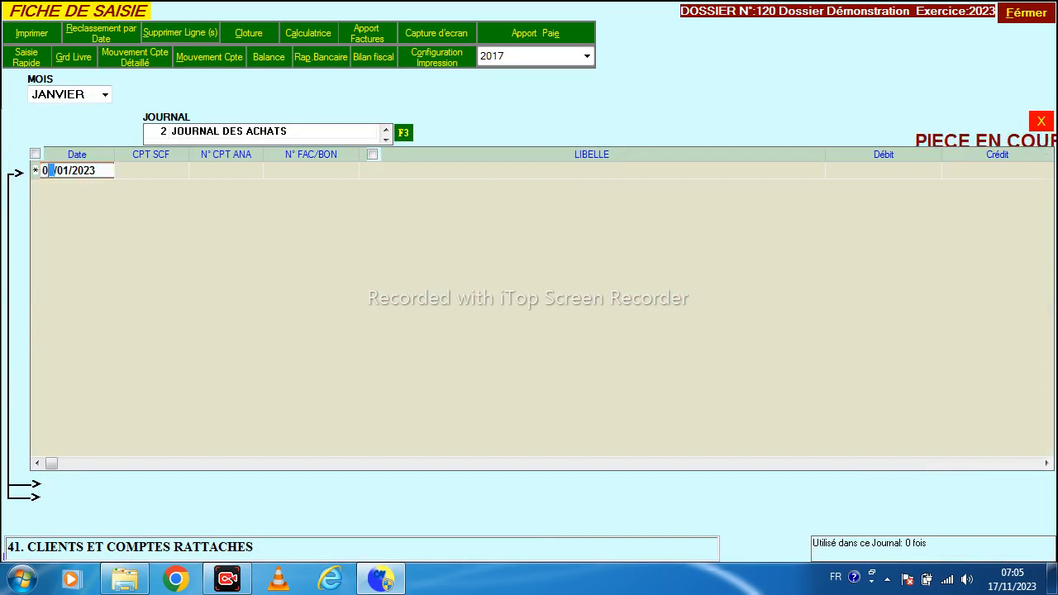
{"action": "type", "text": "5"}
{"action": "key", "text": "Return"}
{"action": "type", "text": "380"}
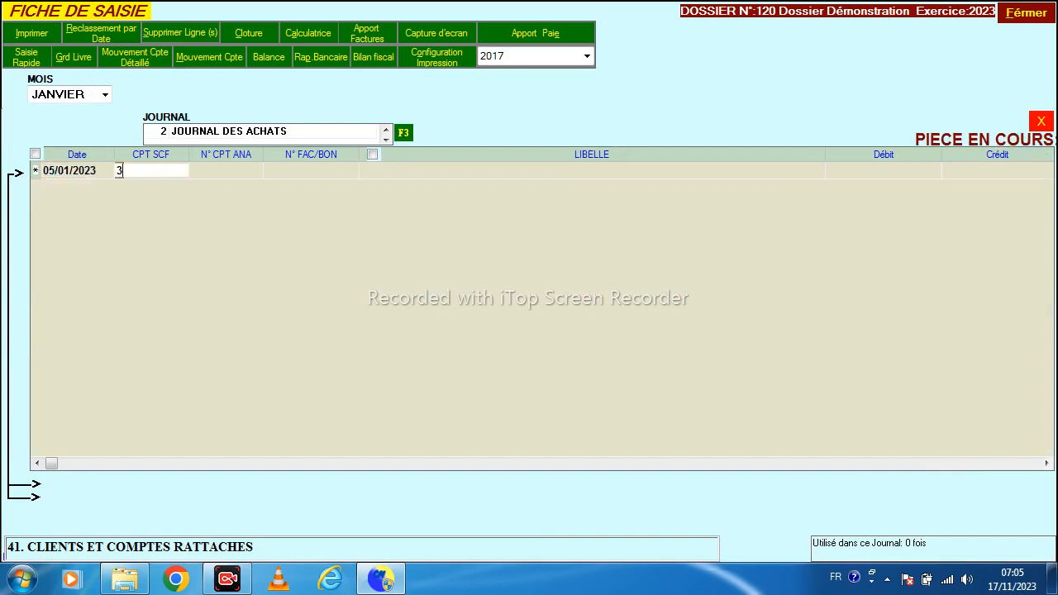
{"action": "key", "text": "Return"}
{"action": "key", "text": "Return"}
{"action": "key", "text": "Return"}
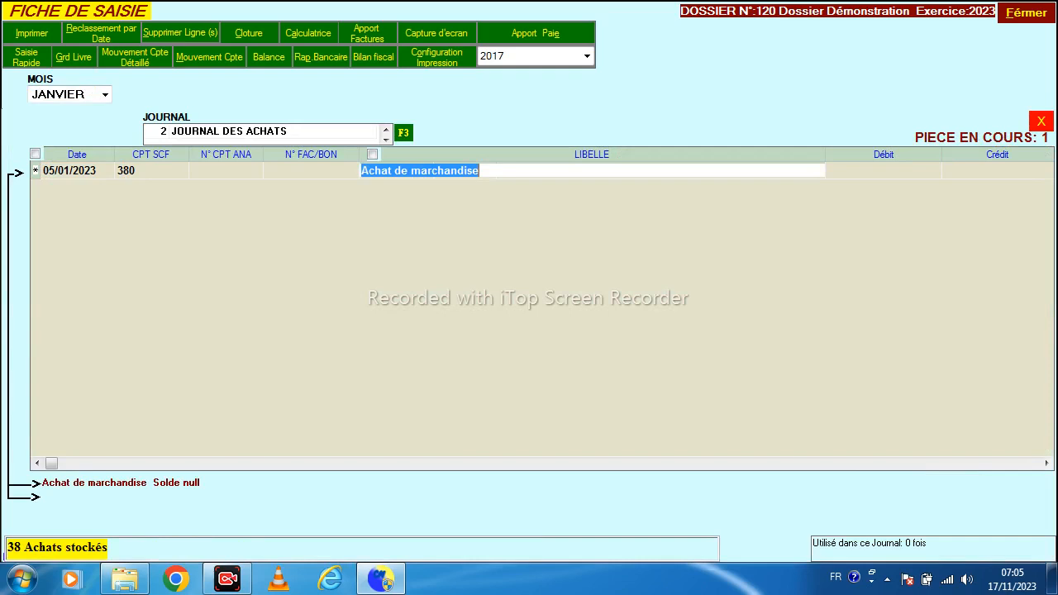
{"action": "key", "text": "Return"}
{"action": "type", "text": "780000"}
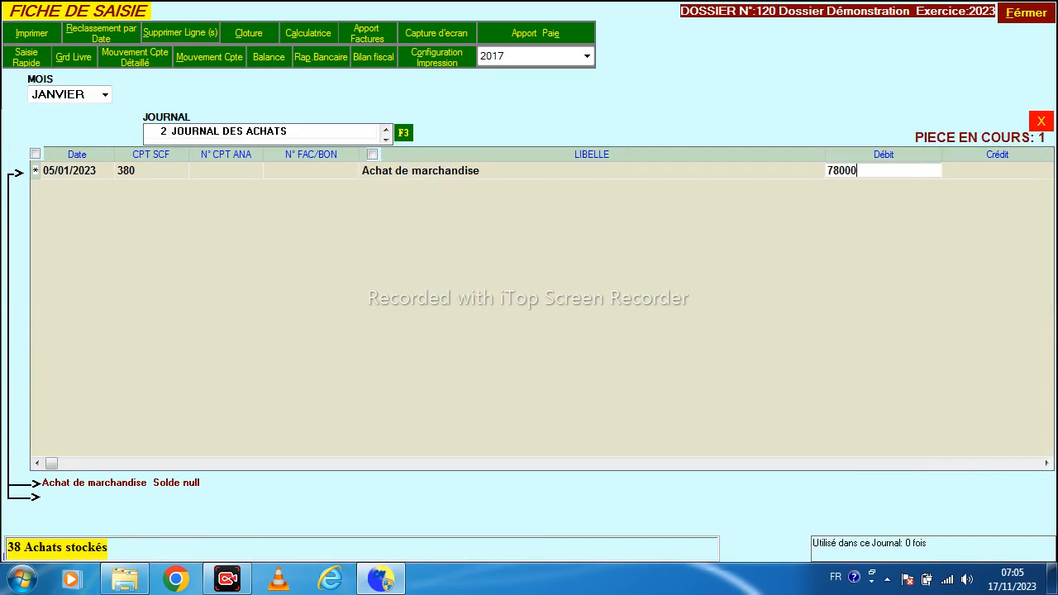
{"action": "key", "text": "Return"}
{"action": "key", "text": "Return"}
Step: Add a 5 800 debit line on account 4456 TVA DEDUCTIBLE, balance the piece with account 401, and return to the overview
{"action": "key", "text": "Return"}
{"action": "key", "text": "Return"}
{"action": "type", "text": "56"}
{"action": "key", "text": "Return"}
{"action": "key", "text": "Return"}
{"action": "type", "text": "5 800"}
{"action": "key", "text": "Return"}
{"action": "key", "text": "Return"}
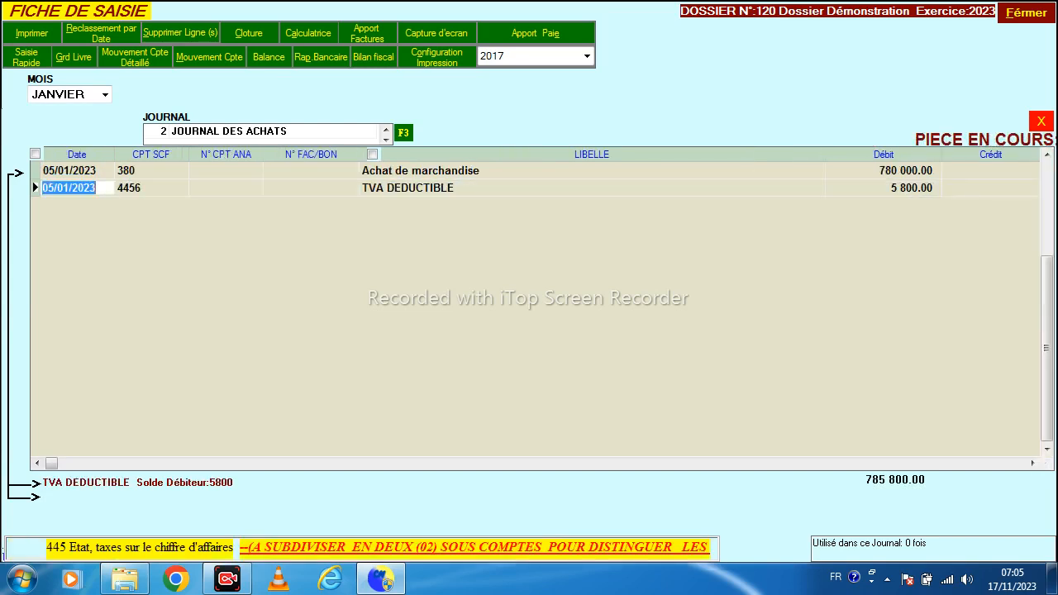
{"action": "key", "text": "F5"}
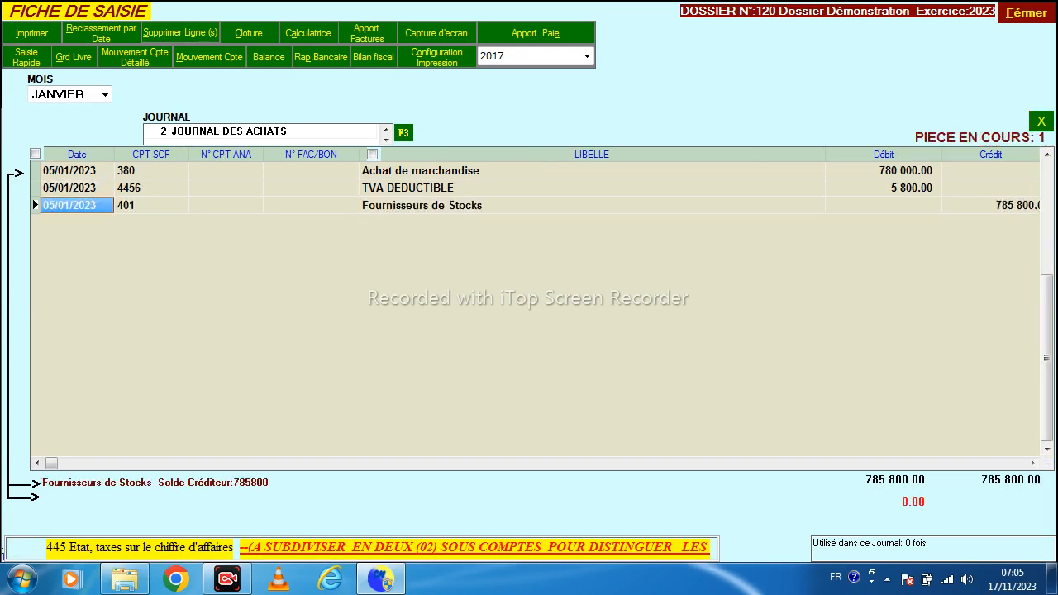
{"action": "key", "text": "Escape"}
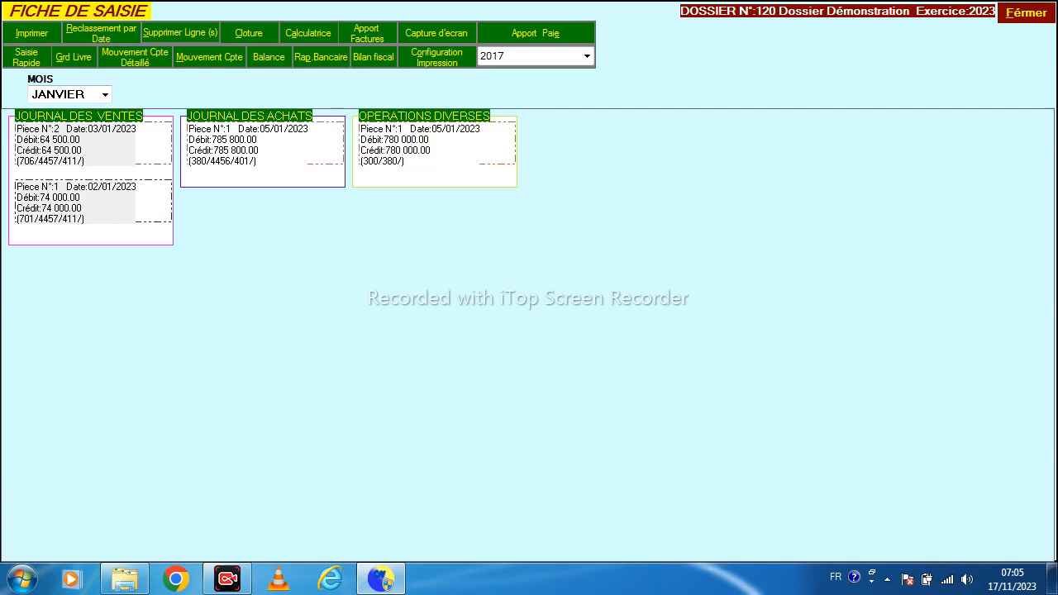
Step: Switch from the JANVIER overview to the EXERCICE overview to examine the journals of both months
{"action": "left_click", "coordinate": [105, 94]}
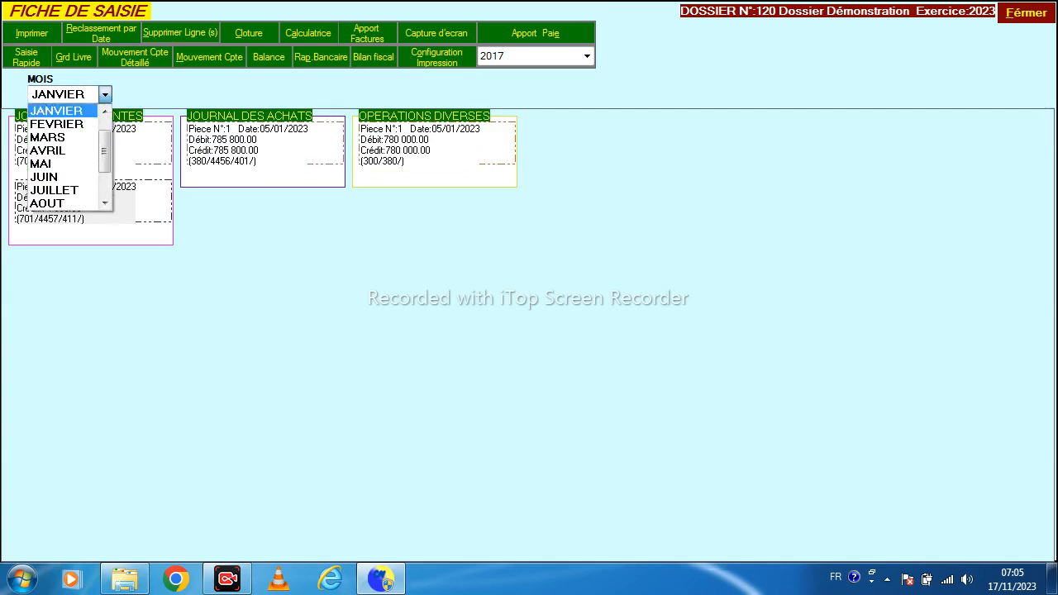
{"action": "left_click", "coordinate": [105, 112]}
{"action": "left_click", "coordinate": [62, 111]}
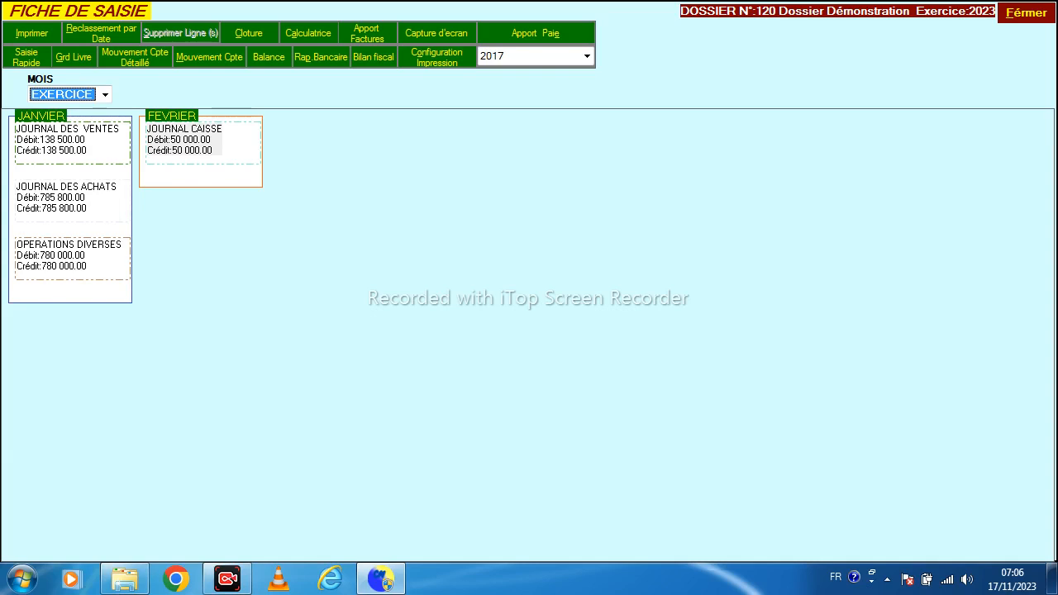
Step: Set the month to AVRIL and open journal 2 JOURNAL DES ACHATS for entry
{"action": "left_click", "coordinate": [105, 95]}
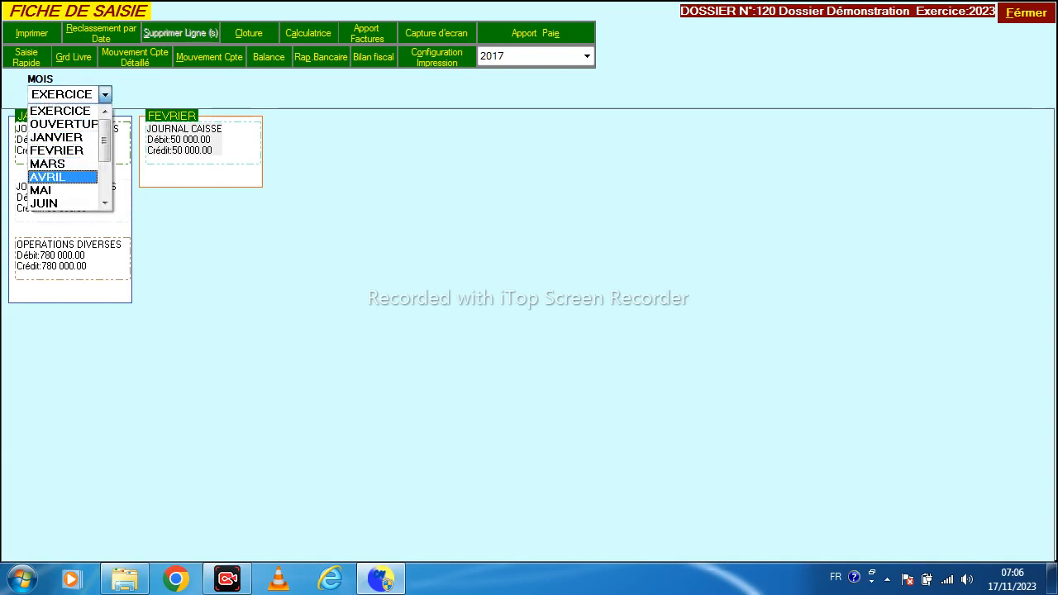
{"action": "left_click", "coordinate": [62, 177]}
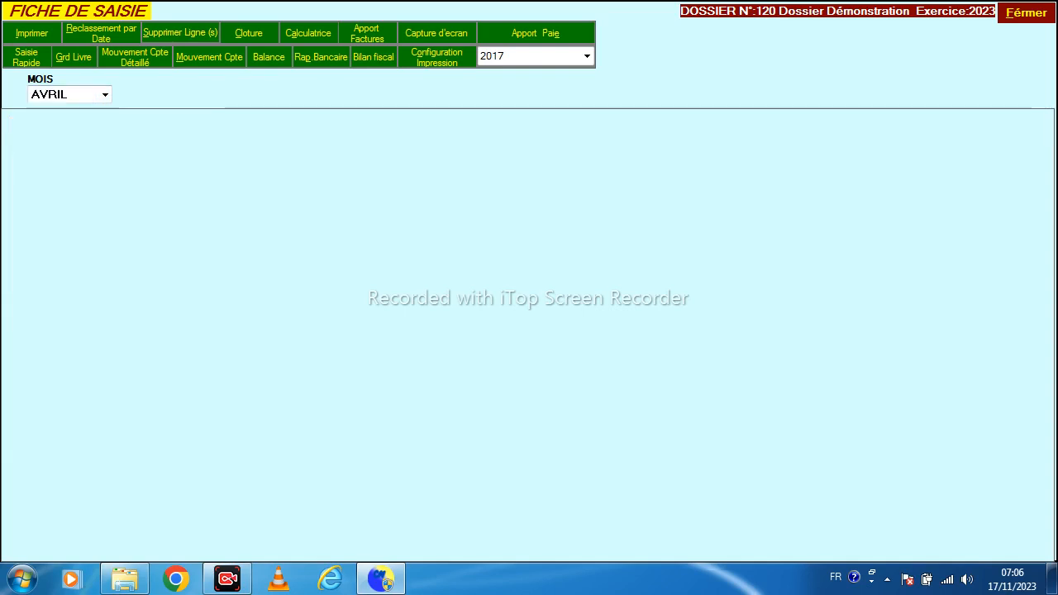
{"action": "key", "text": "Down"}
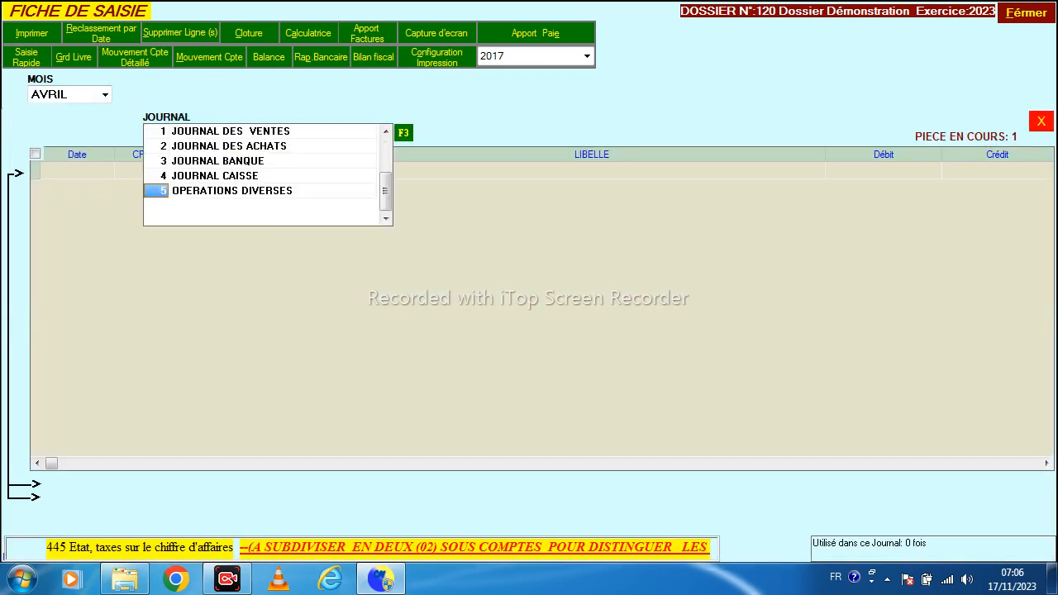
{"action": "key", "text": "Up"}
{"action": "key", "text": "Up"}
{"action": "key", "text": "Up"}
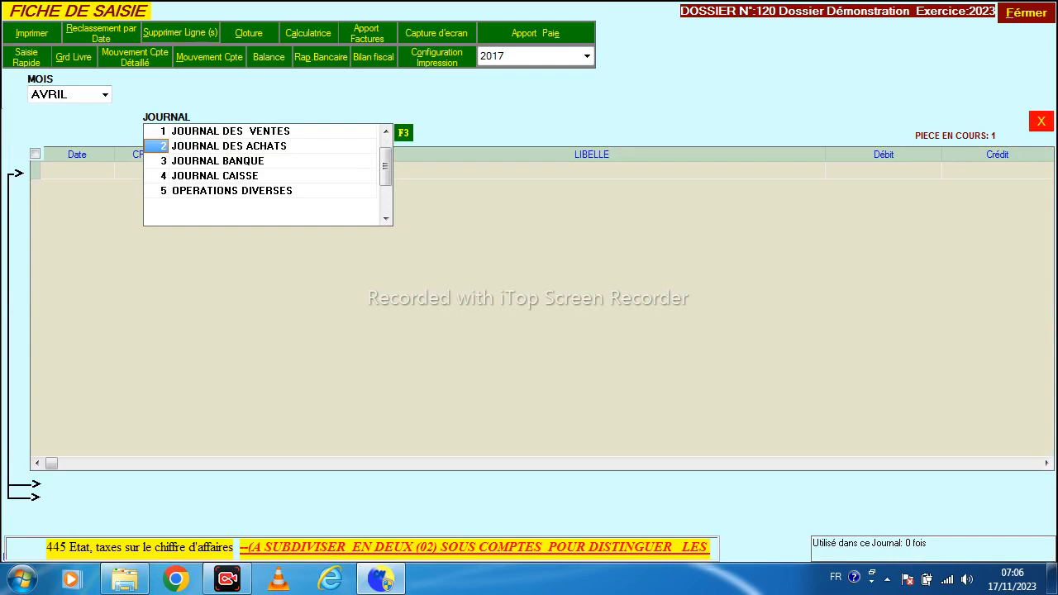
{"action": "key", "text": "Return"}
Step: Enter a purchase line dated 01/04/2023 on account 380 Achat de marchandise with a debit of 50 000
{"action": "key", "text": "Return"}
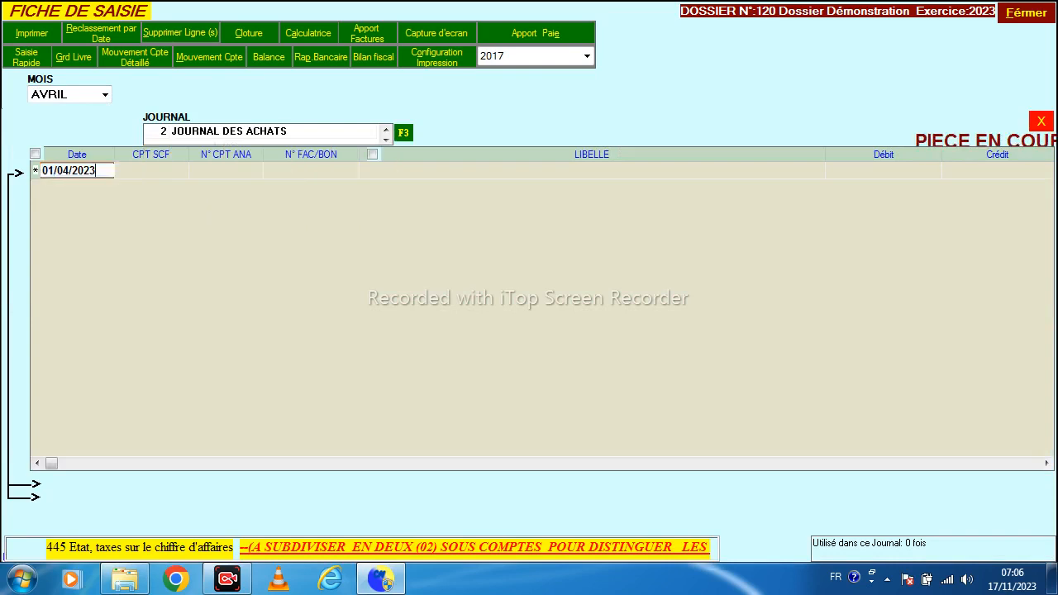
{"action": "key", "text": "Return"}
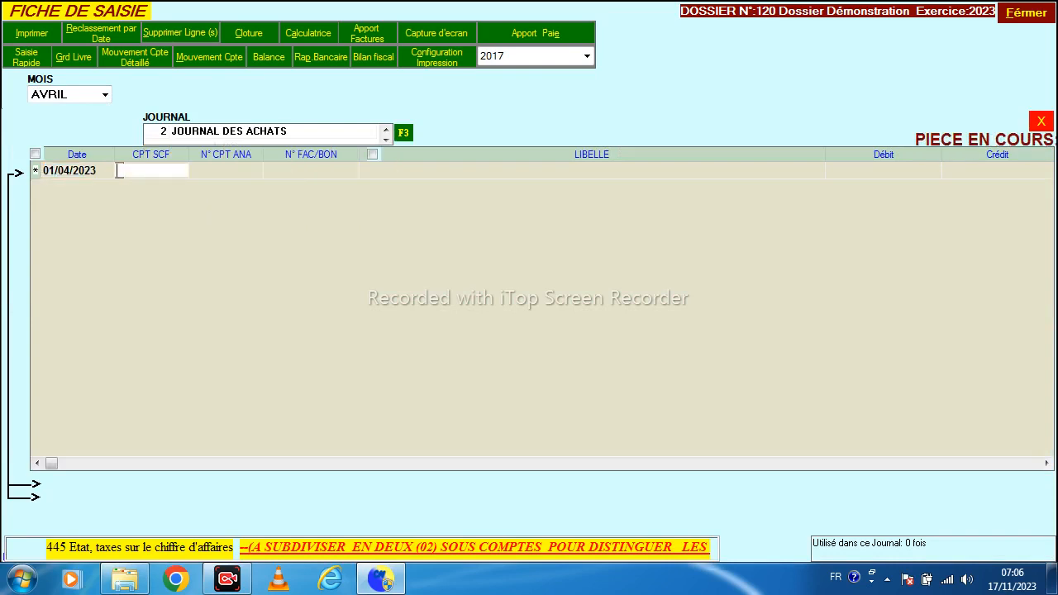
{"action": "type", "text": "380"}
{"action": "key", "text": "Return"}
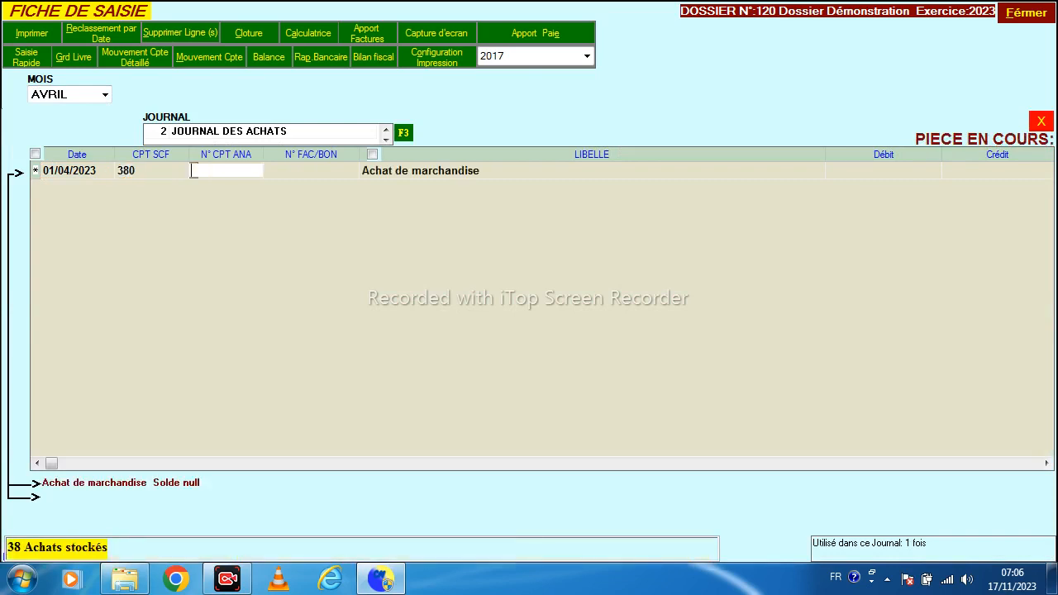
{"action": "key", "text": "Return"}
{"action": "key", "text": "Return"}
{"action": "key", "text": "Return"}
{"action": "type", "text": "50000"}
{"action": "key", "text": "Return"}
{"action": "key", "text": "Return"}
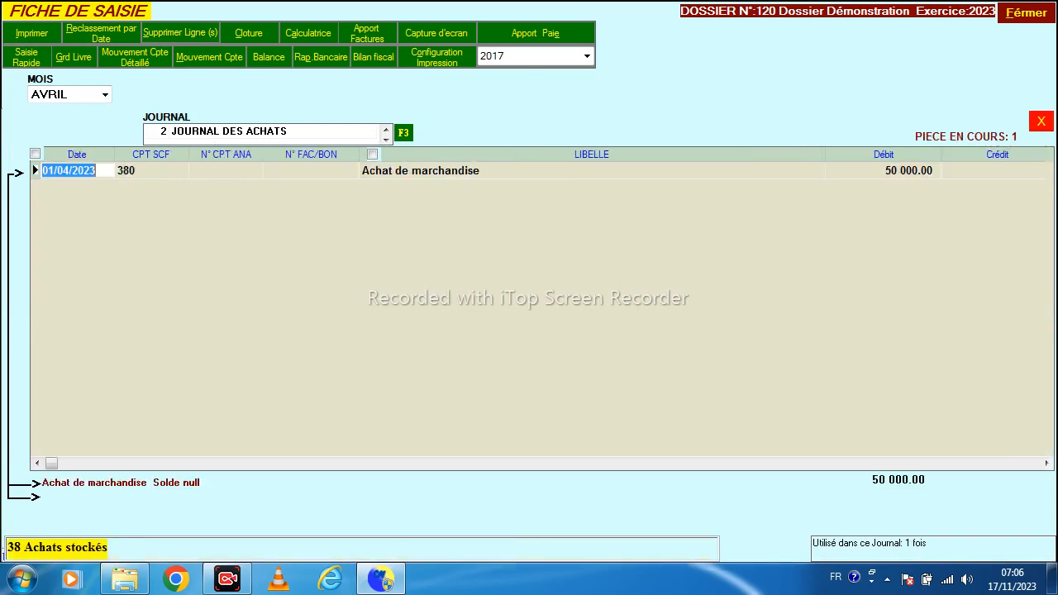
Step: Add a 5 600 debit line on account 4456 TVA DEDUCTIBLE and balance the piece with supplier account 401
{"action": "key", "text": "Return"}
{"action": "key", "text": "Return"}
{"action": "type", "text": "44565"}
{"action": "key", "text": "shift+Left"}
{"action": "key", "text": "BackSpace"}
{"action": "key", "text": "Return"}
{"action": "key", "text": "Return"}
{"action": "key", "text": "Return"}
{"action": "type", "text": "5600"}
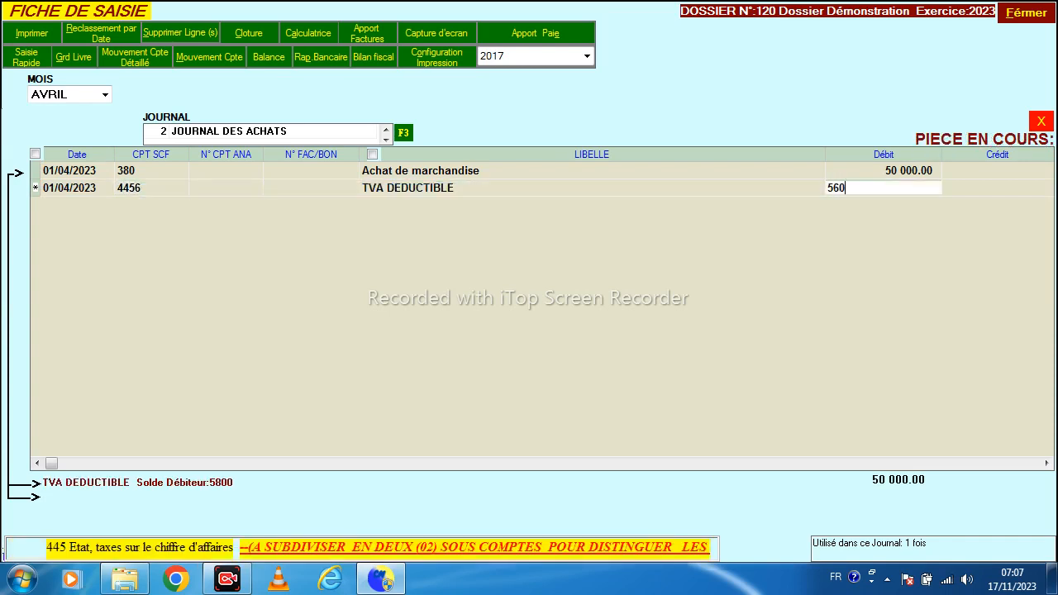
{"action": "key", "text": "Return"}
{"action": "key", "text": "Return"}
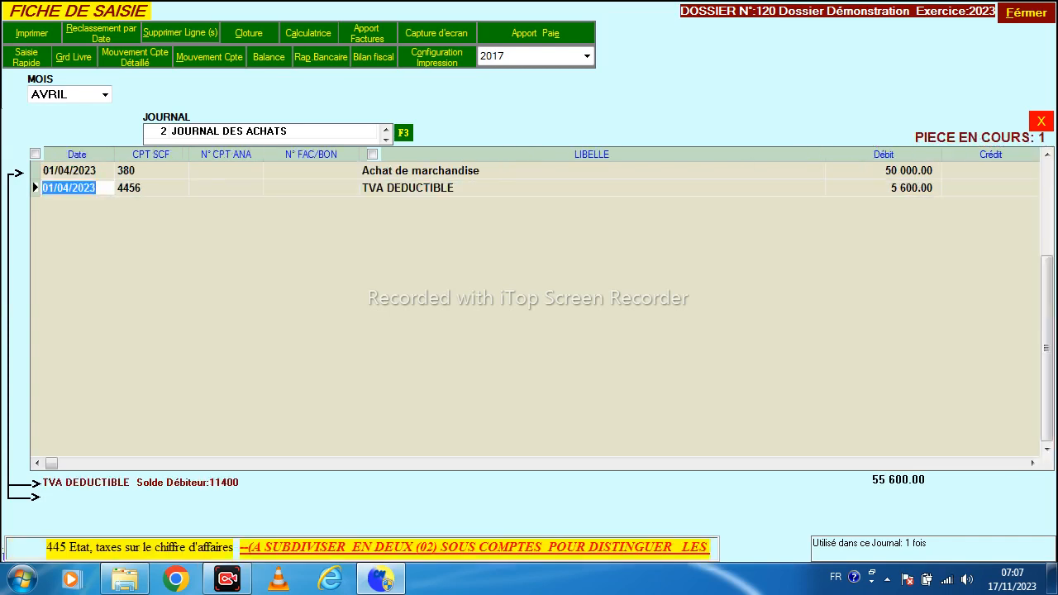
{"action": "key", "text": "Return"}
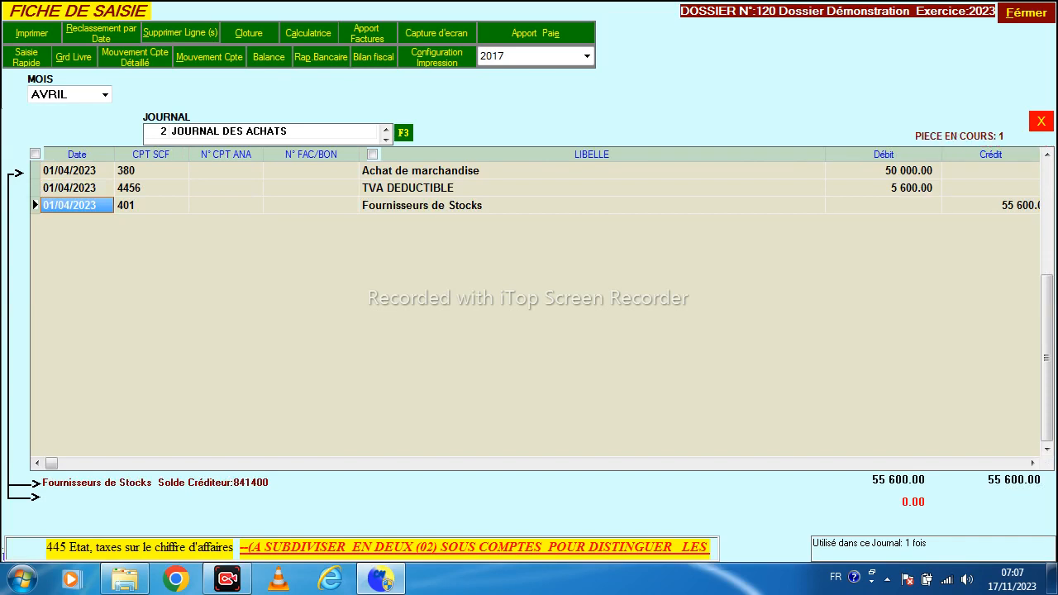
Step: Start a new piece line dated 01/04/2023 with account 30 Stocks de Marchandises, try account 300, and close the chart of accounts
{"action": "key", "text": "Return"}
{"action": "key", "text": "Return"}
{"action": "type", "text": "30"}
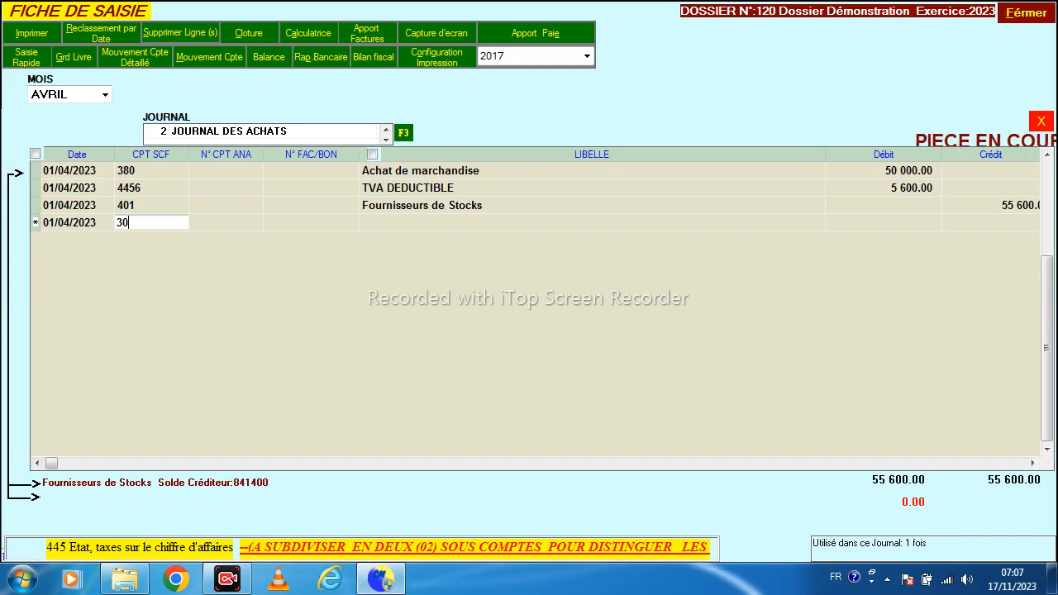
{"action": "key", "text": "Return"}
{"action": "key", "text": "Left"}
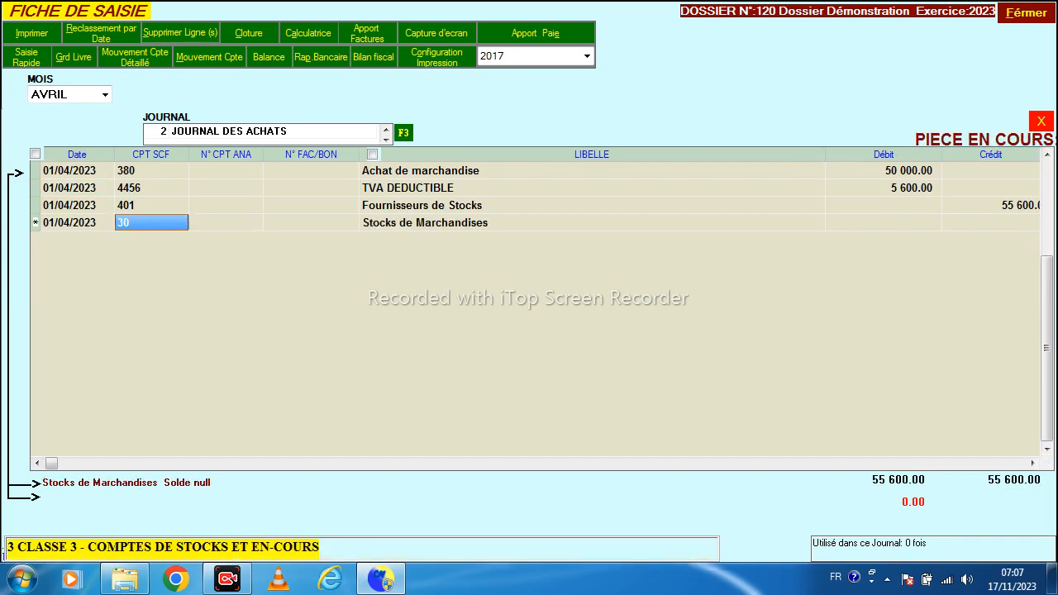
{"action": "type", "text": "300"}
{"action": "key", "text": "Return"}
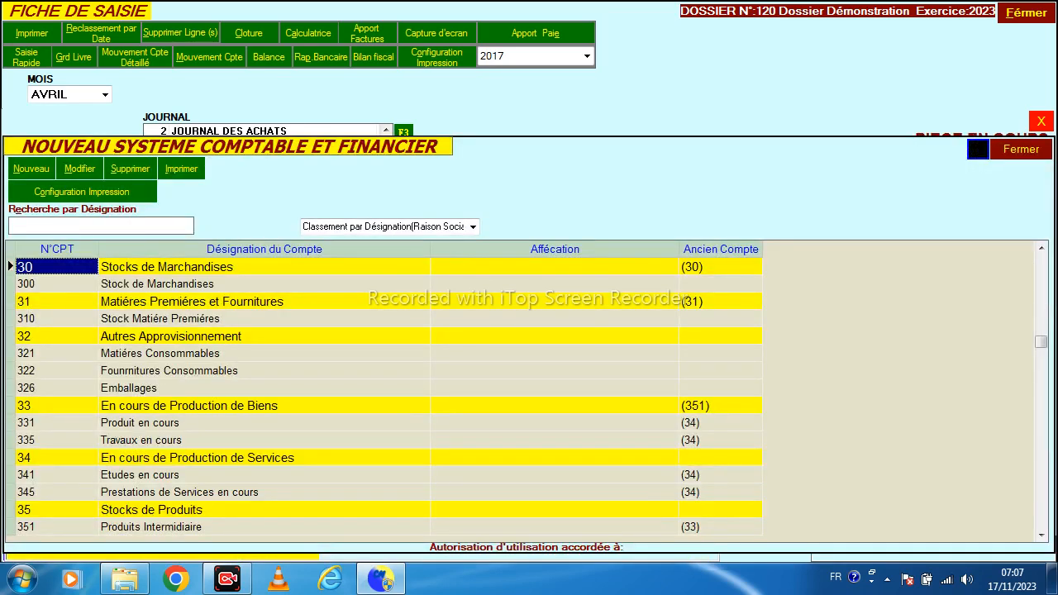
{"action": "key", "text": "Escape"}
Step: Set the new line's account to 380 and its debit to 76 521.33, keeping the Stocks de Marchandises label
{"action": "type", "text": "380"}
{"action": "key", "text": "Return"}
{"action": "key", "text": "Return"}
{"action": "key", "text": "Return"}
{"action": "key", "text": "Return"}
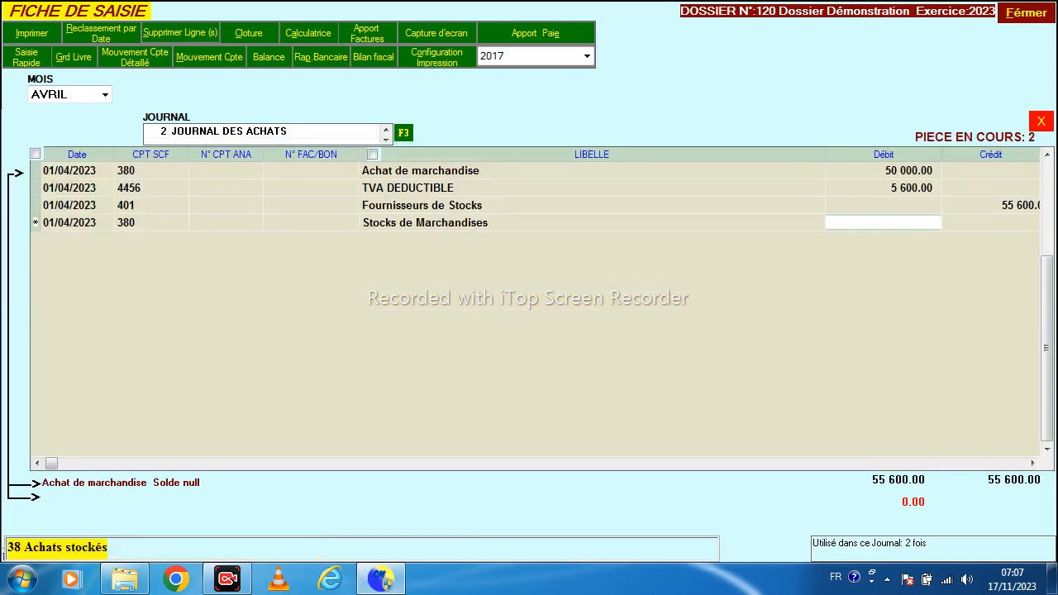
{"action": "type", "text": "76 521.3"}
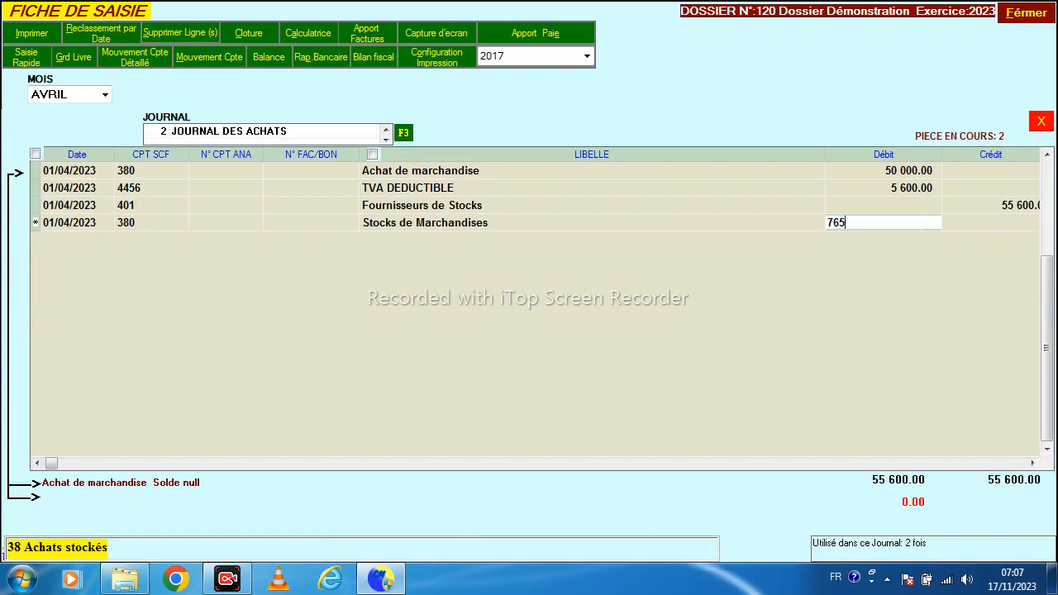
{"action": "type", "text": "3"}
{"action": "key", "text": "Return"}
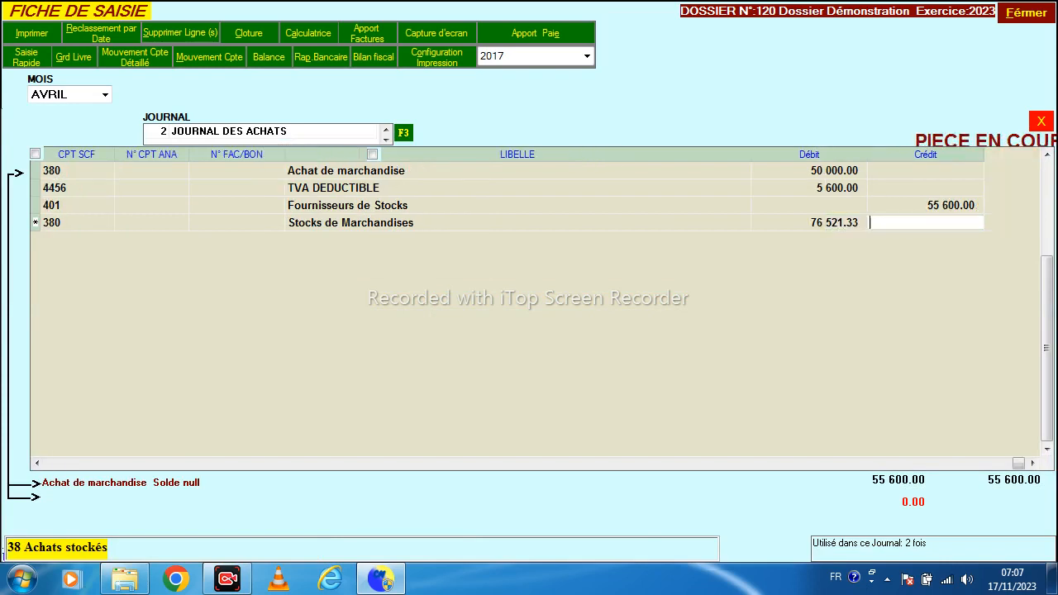
Step: Add a piece line dated 01/04/2023 on account 4456, keeping the Stocks de Marchandises label
{"action": "key", "text": "Return"}
{"action": "key", "text": "Return"}
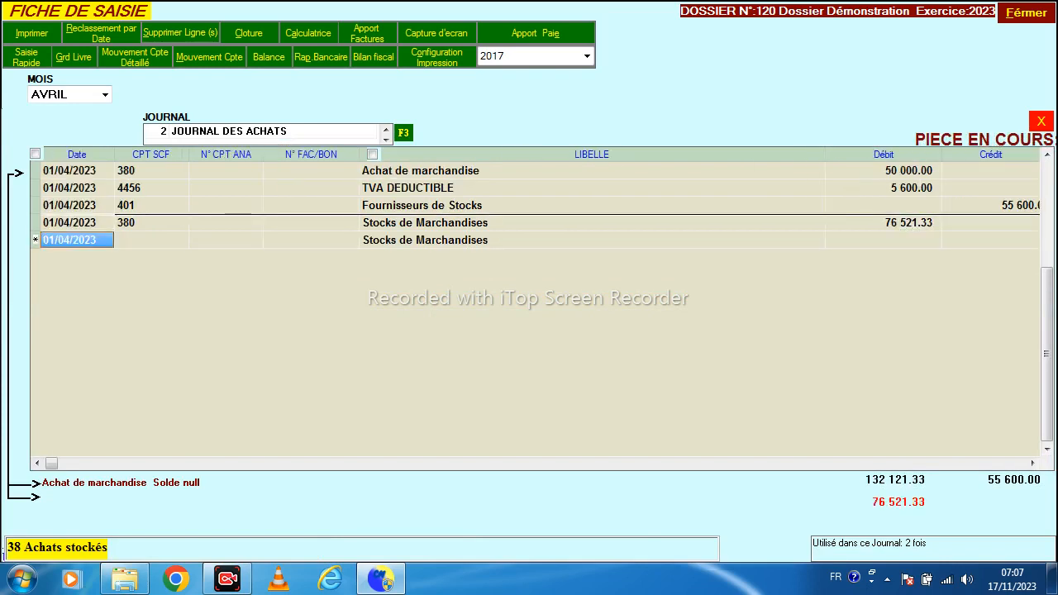
{"action": "key", "text": "Return"}
{"action": "type", "text": "44456"}
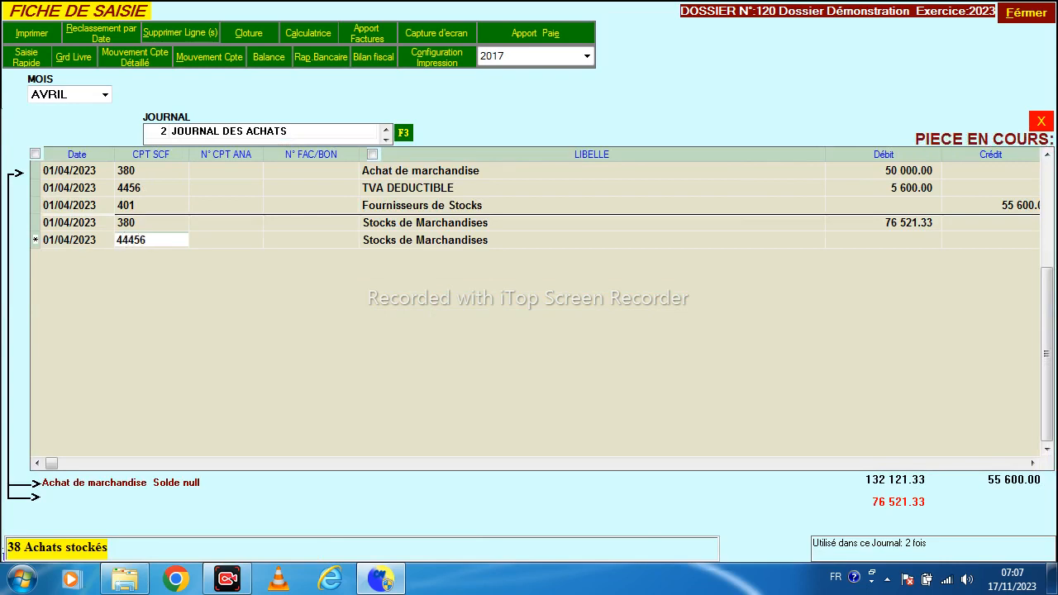
{"action": "key", "text": "BackSpace"}
{"action": "key", "text": "BackSpace"}
{"action": "key", "text": "BackSpace"}
{"action": "type", "text": "56"}
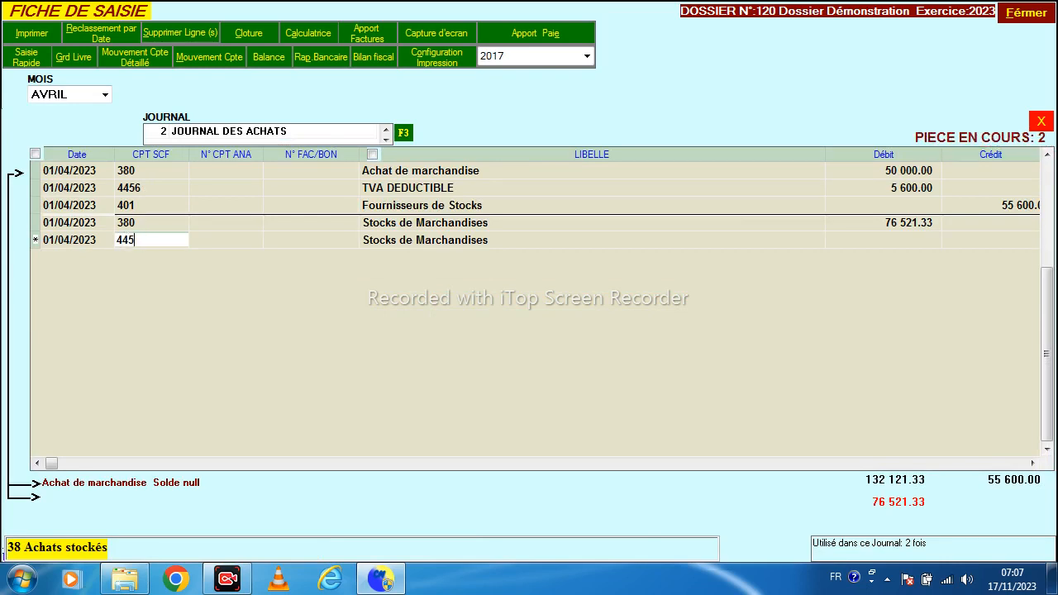
{"action": "key", "text": "Return"}
{"action": "key", "text": "Return"}
{"action": "key", "text": "Return"}
{"action": "key", "text": "Return"}
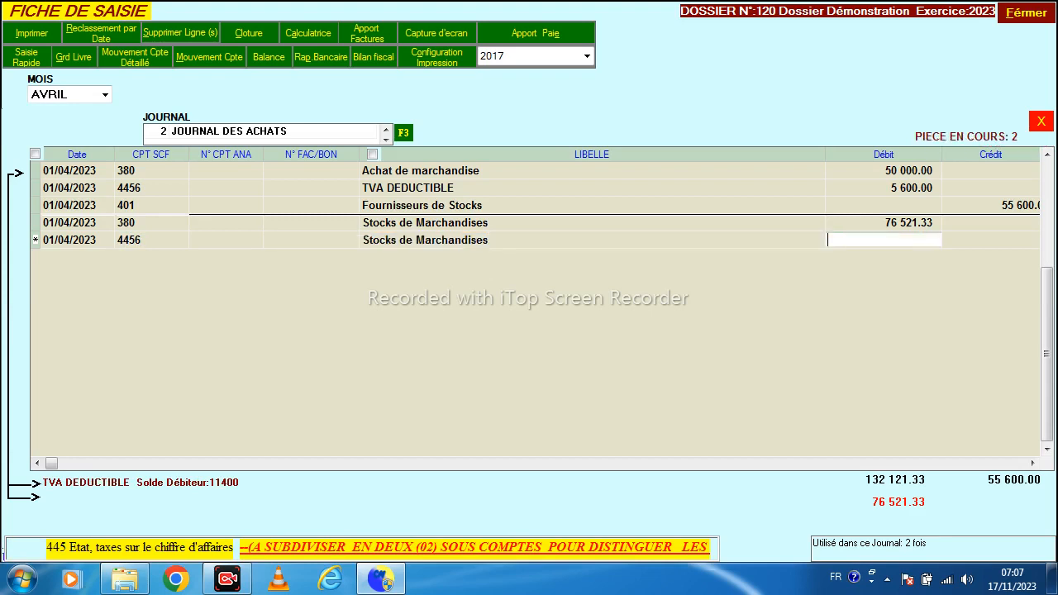
Step: Set the 4456 line's debit to 4 050, balance the piece with supplier account 401, and return to the April overview
{"action": "key", "text": "Return"}
{"action": "key", "text": "Left"}
{"action": "type", "text": "4050"}
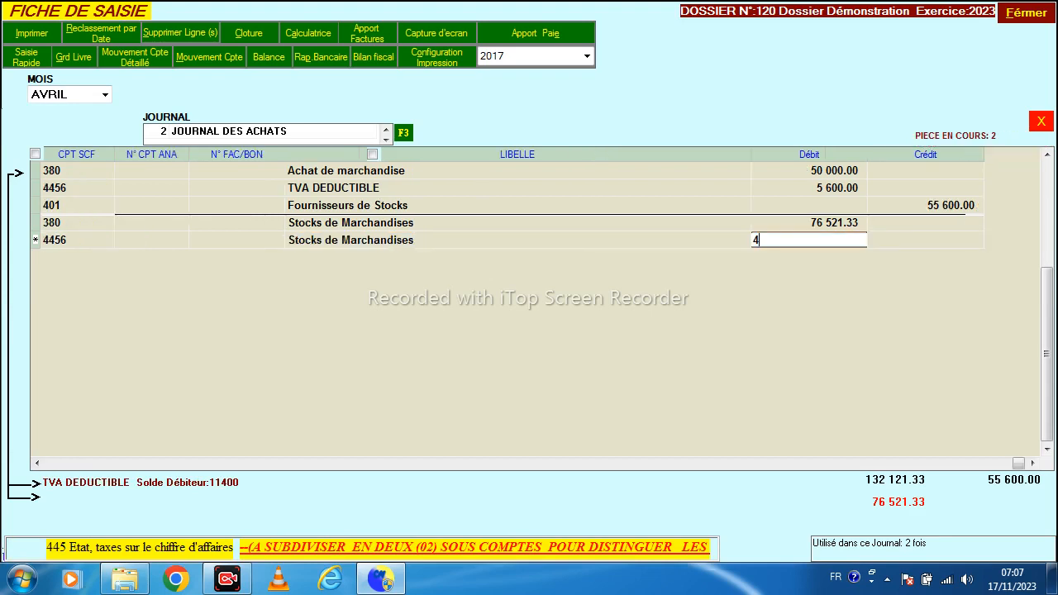
{"action": "key", "text": "Return"}
{"action": "key", "text": "Return"}
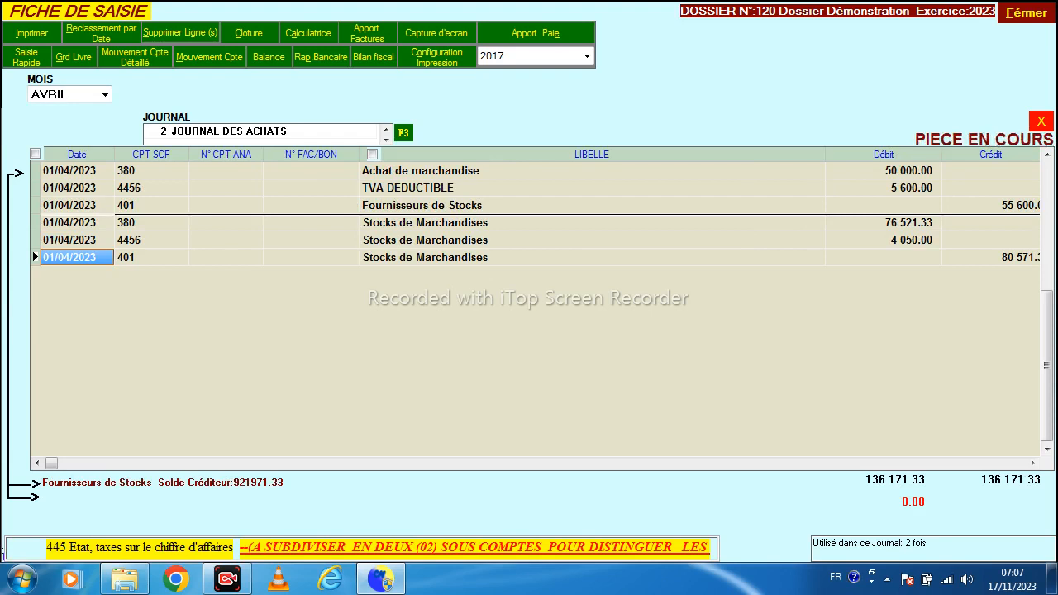
{"action": "key", "text": "Escape"}
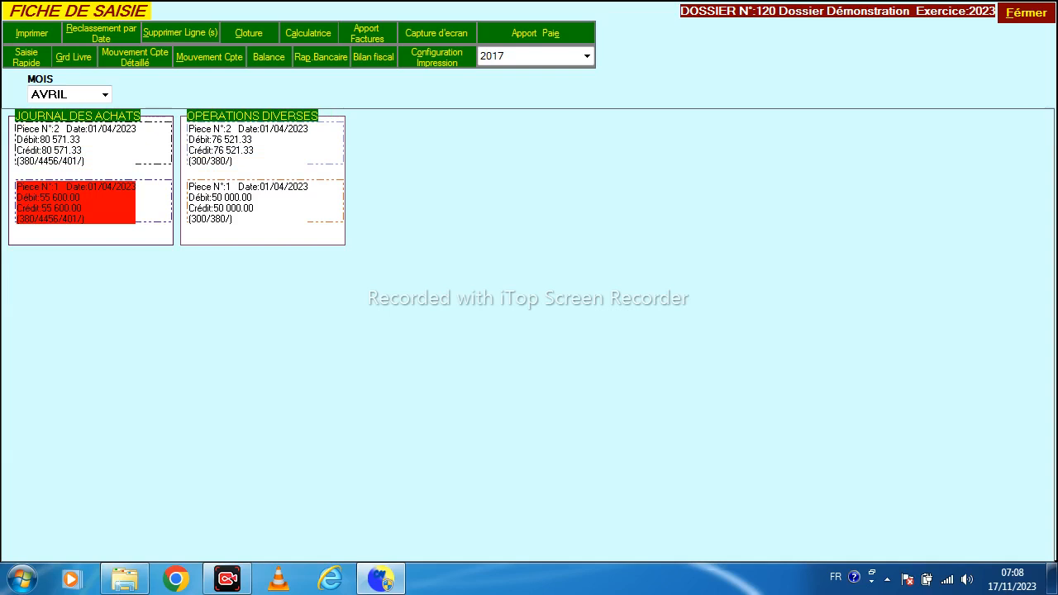
Step: Open piece 1 of the April Journal des Achats to view its lines, and return to the month's overview
{"action": "left_click", "coordinate": [76, 203]}
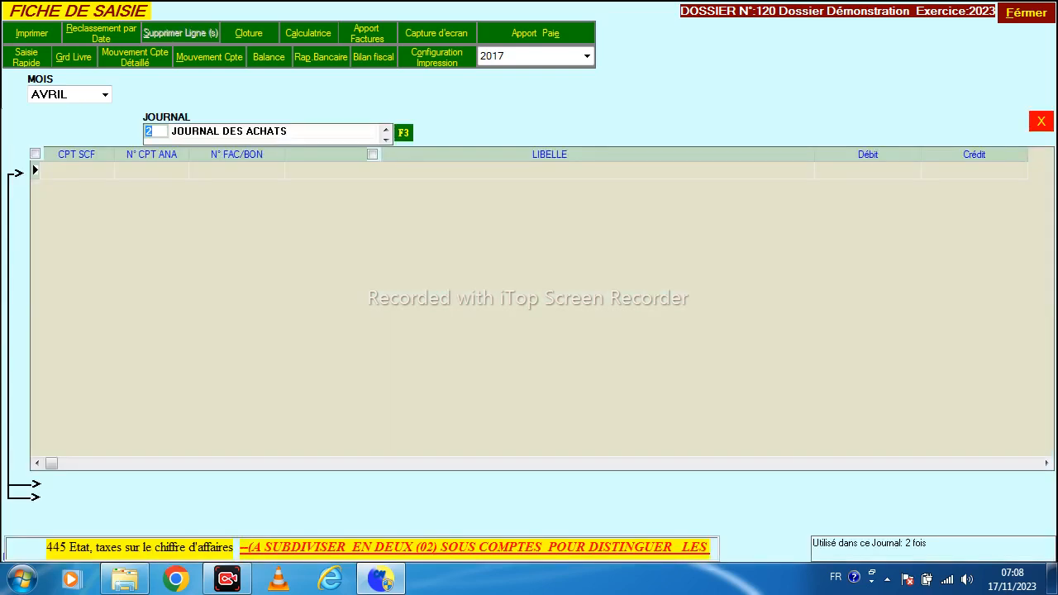
{"action": "left_click", "coordinate": [1042, 122]}
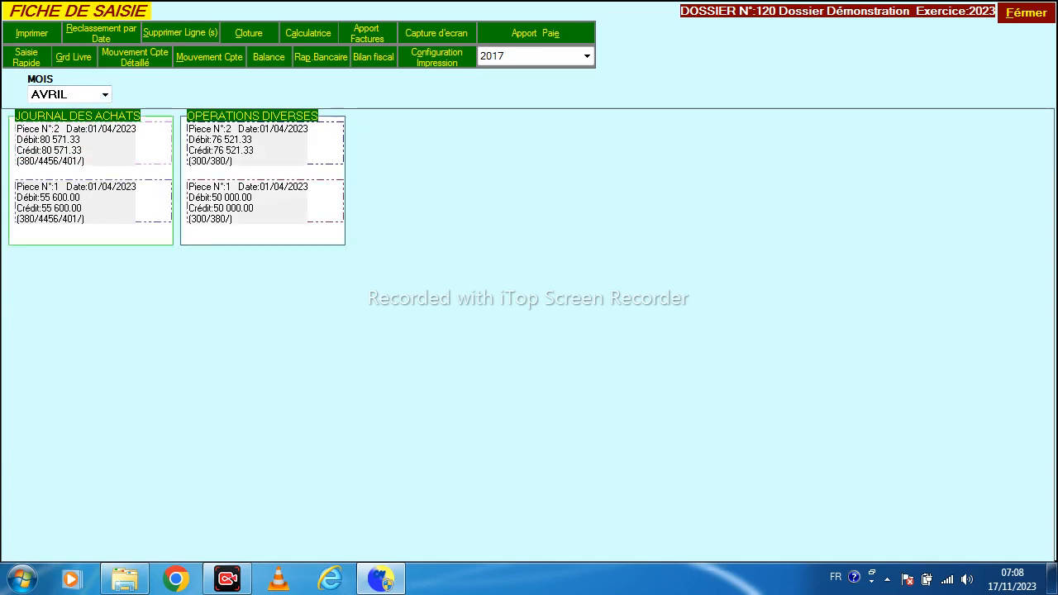
{"action": "left_click", "coordinate": [75, 203]}
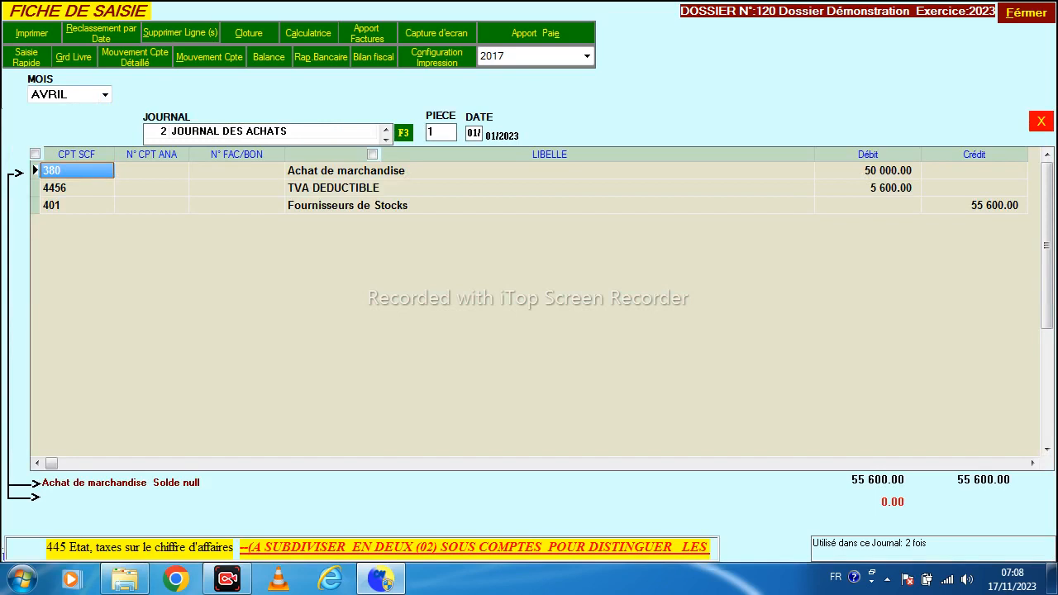
{"action": "key", "text": "Right"}
{"action": "key", "text": "Right"}
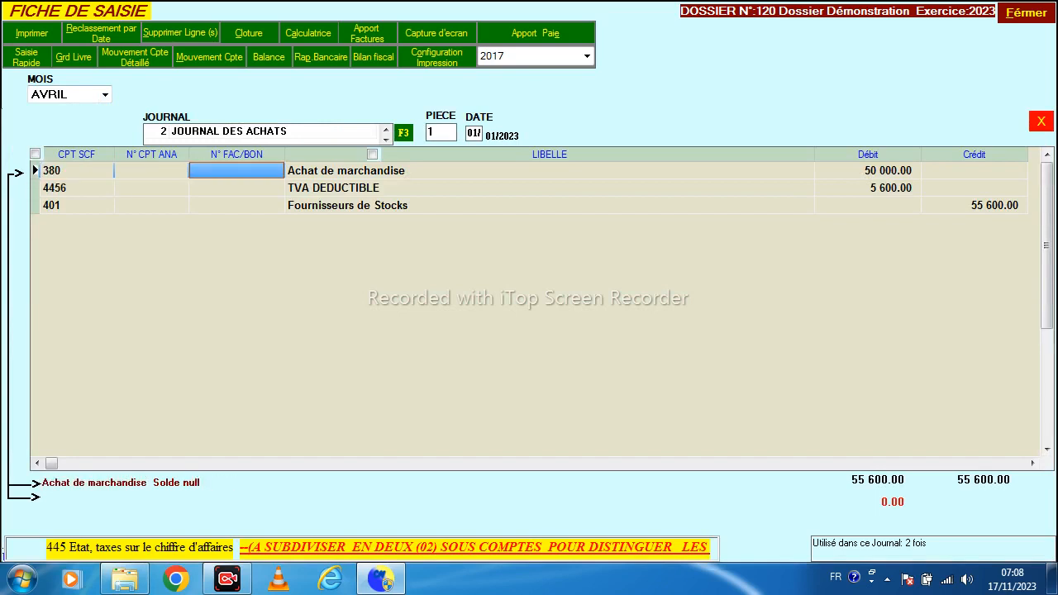
{"action": "key", "text": "Left"}
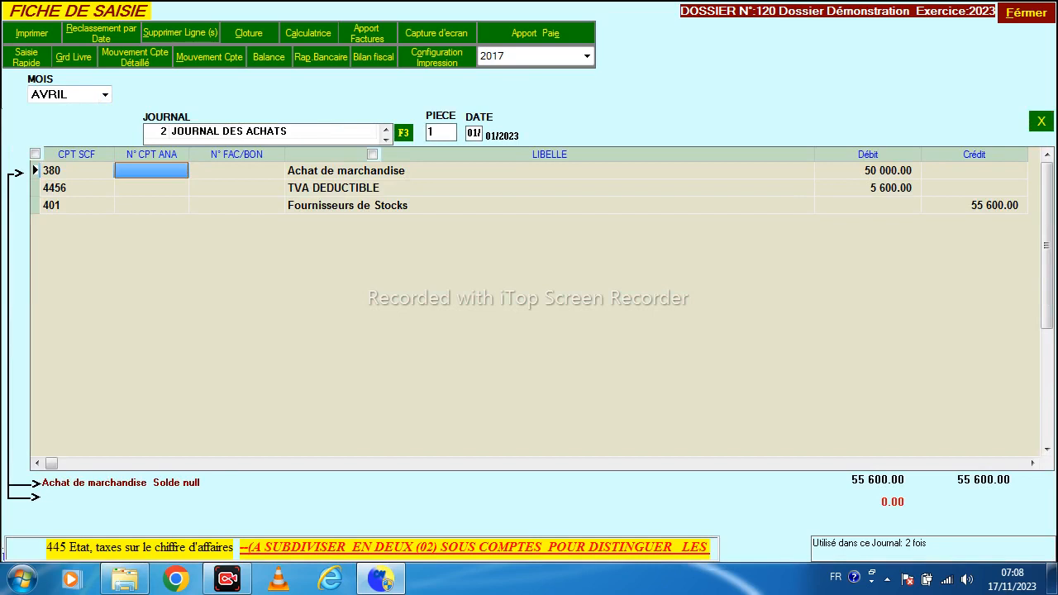
{"action": "key", "text": "Escape"}
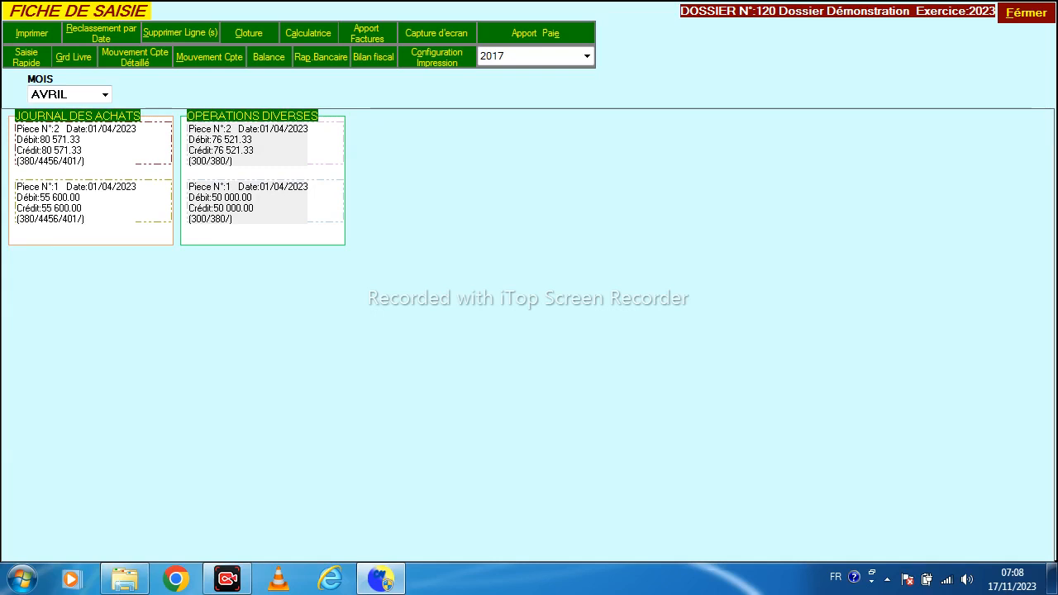
Step: Switch the overview to the whole EXERCICE and open the AVRIL pieces from it
{"action": "left_click", "coordinate": [105, 94]}
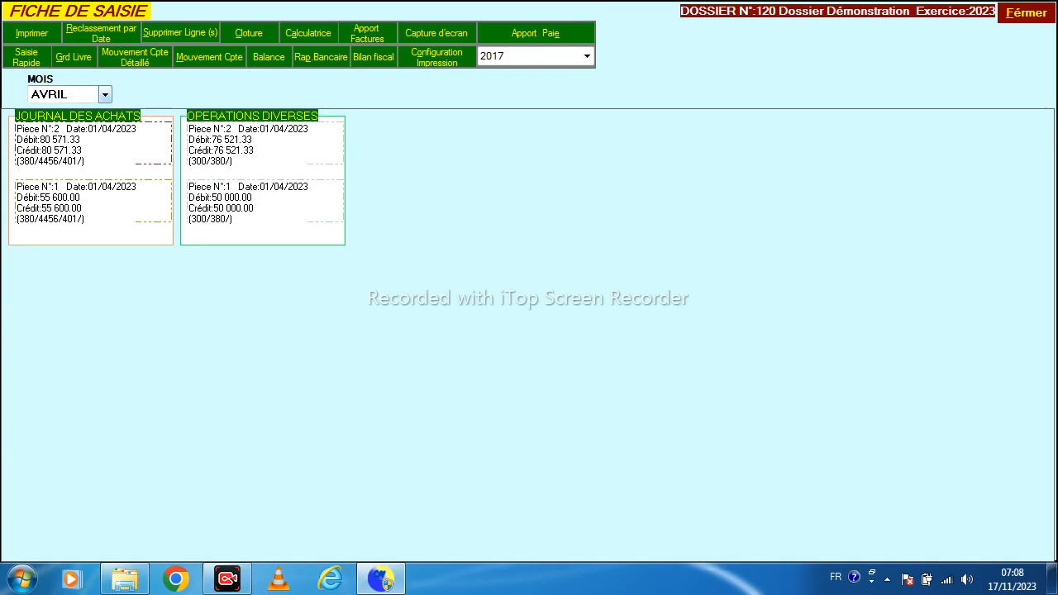
{"action": "left_click_drag", "start_coordinate": [106, 161], "coordinate": [105, 126]}
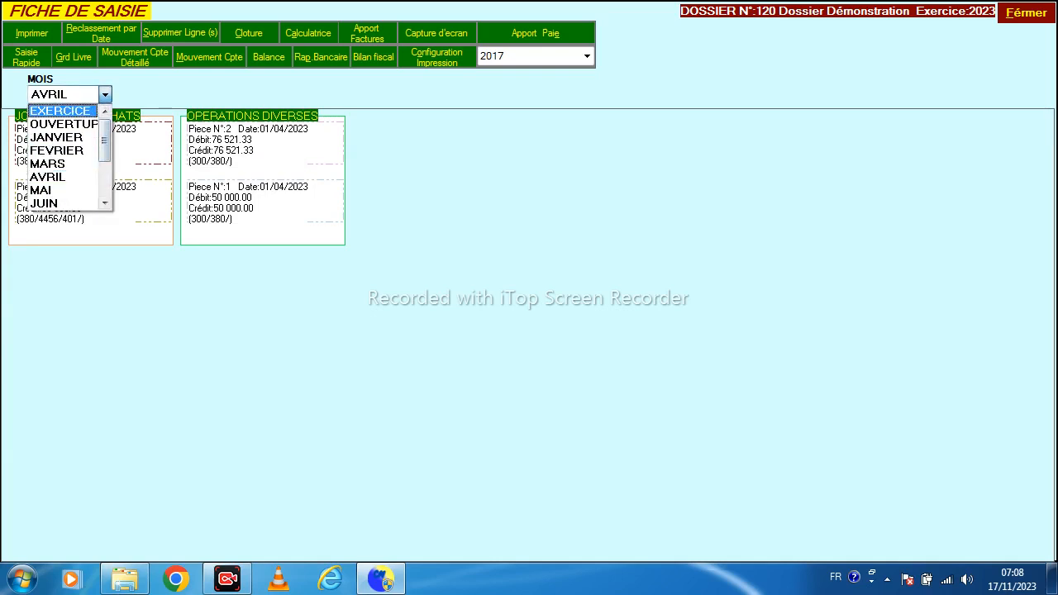
{"action": "left_click", "coordinate": [64, 111]}
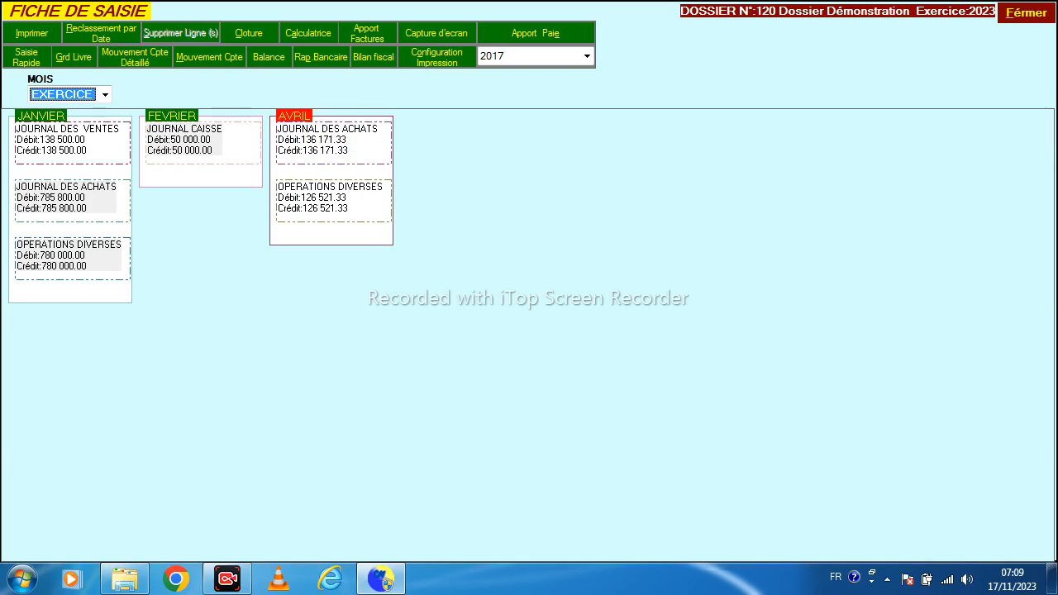
{"action": "left_click", "coordinate": [294, 116]}
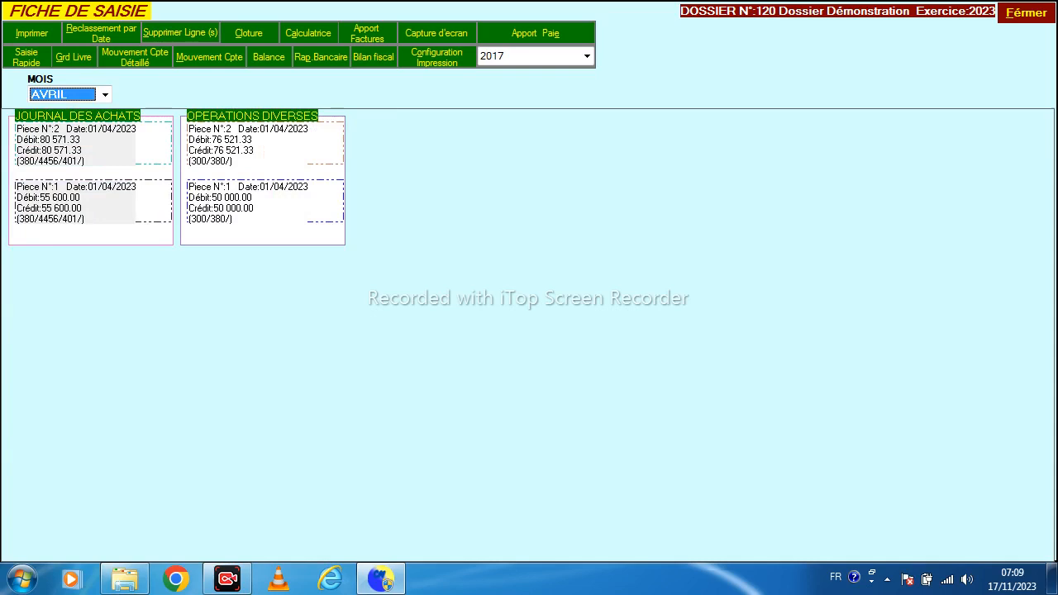